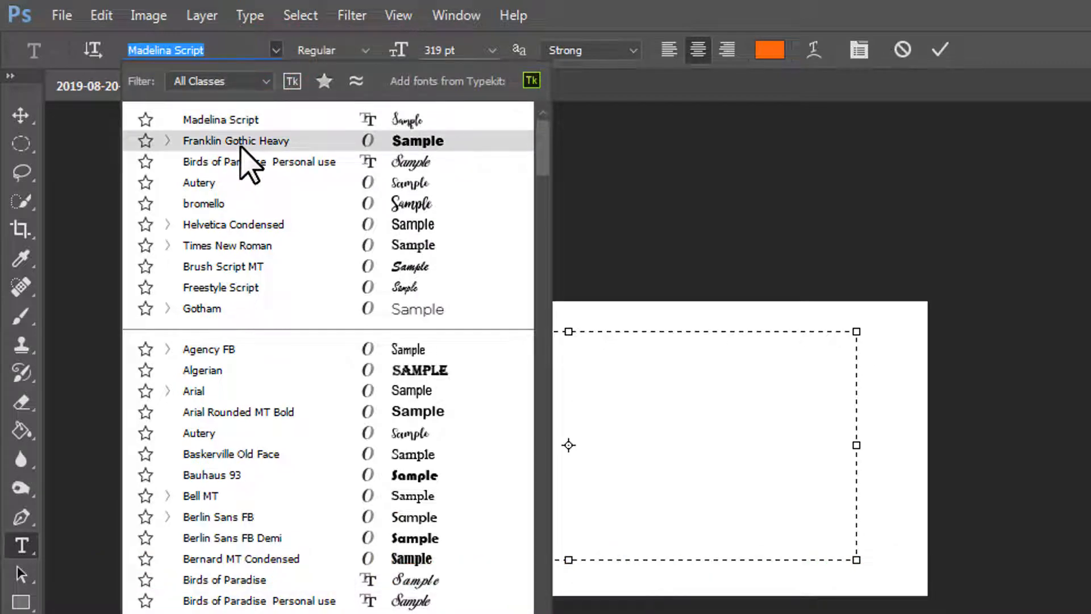
# Set the font to Franklin Gothic Heavy and enter RACE in the text box on the white canvas
pyautogui.click(241, 149)
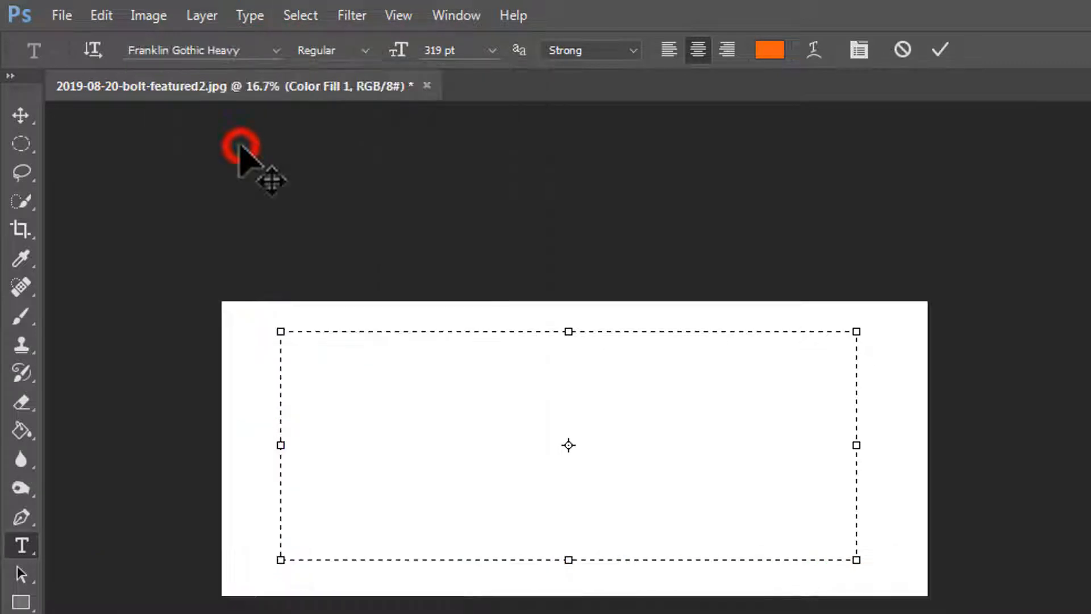
pyautogui.click(461, 415)
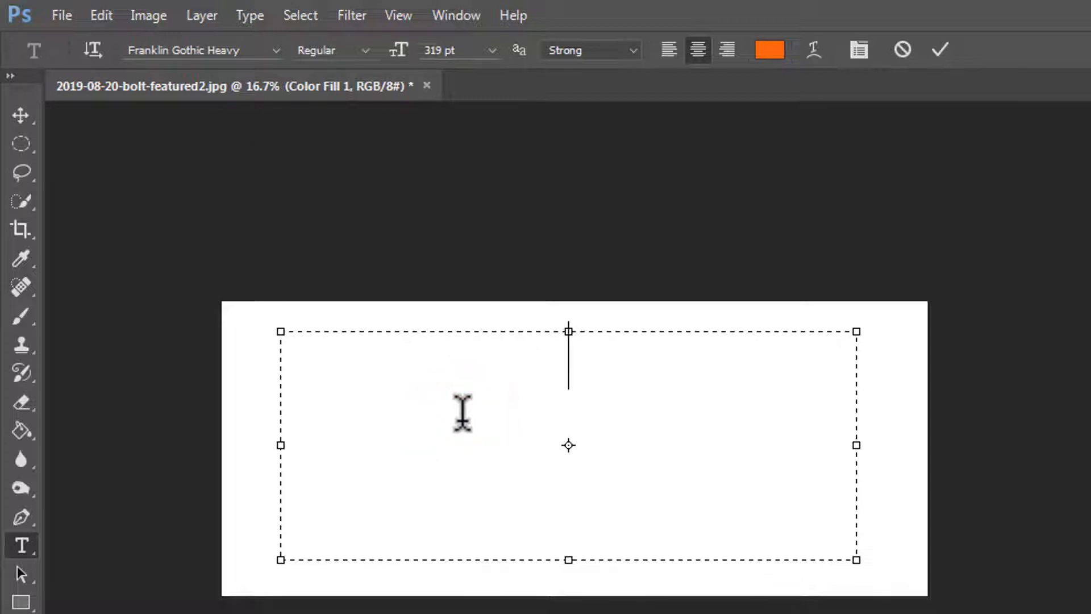
pyautogui.write('R')
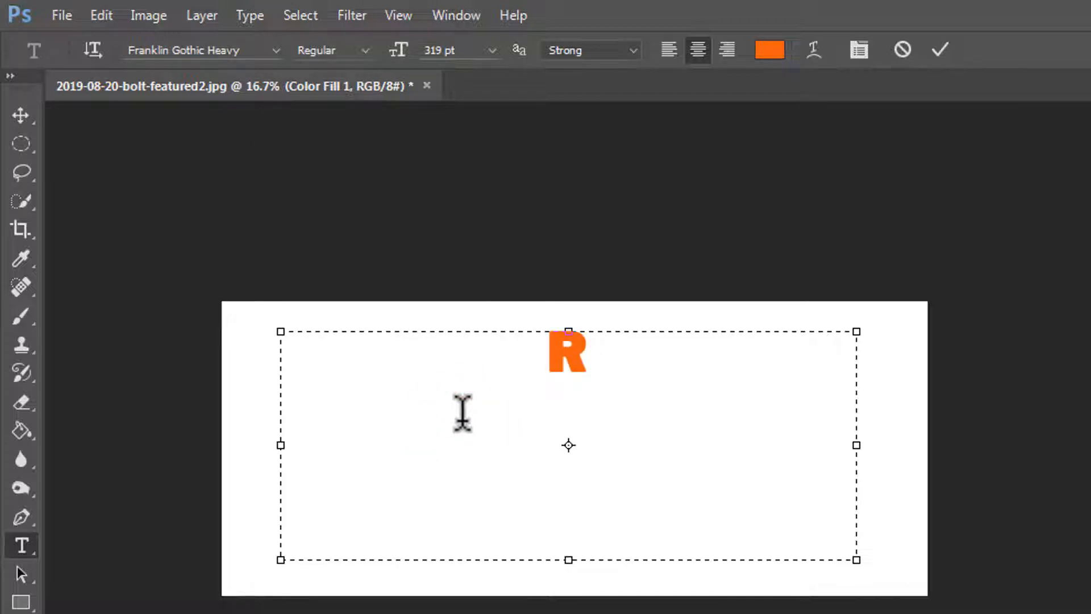
pyautogui.write('ACE')
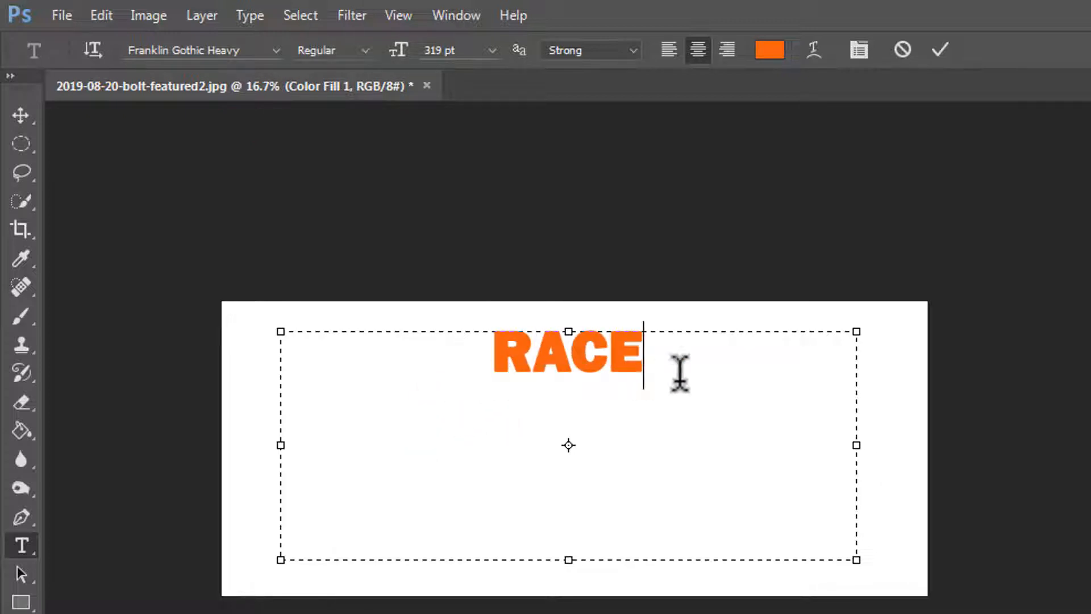
# Set the tracking of the whole word RACE to 200
pyautogui.moveTo(728, 368); pyautogui.dragTo(467, 370)
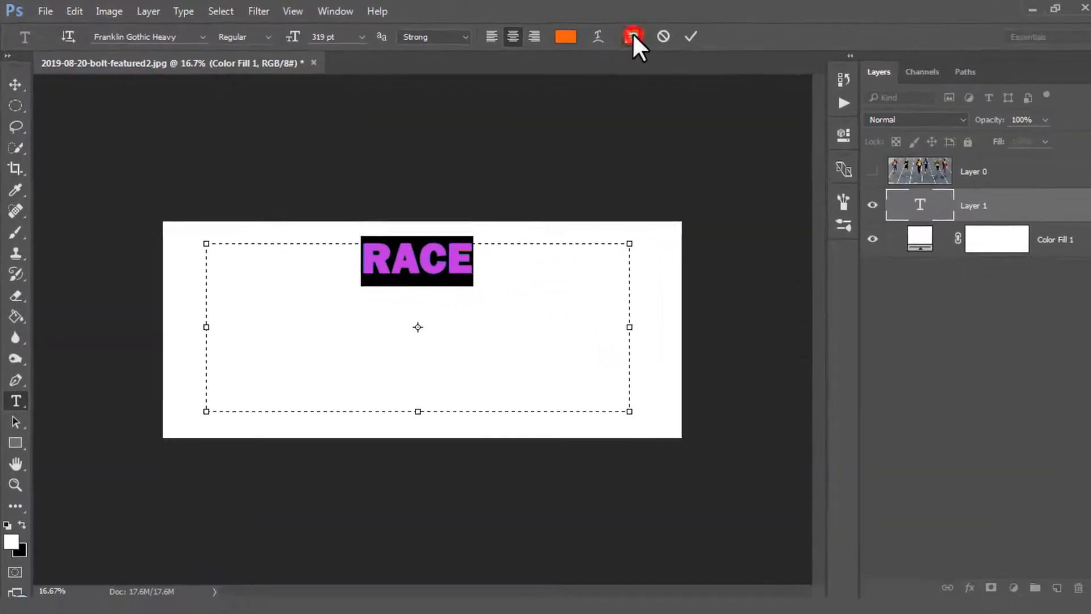
pyautogui.click(795, 46)
pyautogui.click(833, 321)
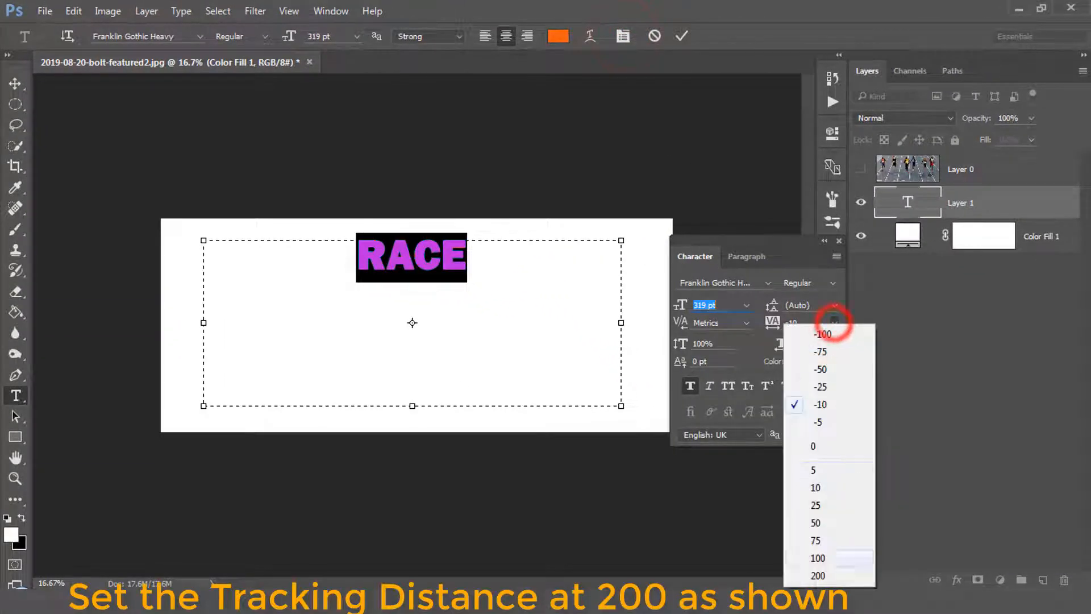
pyautogui.click(837, 569)
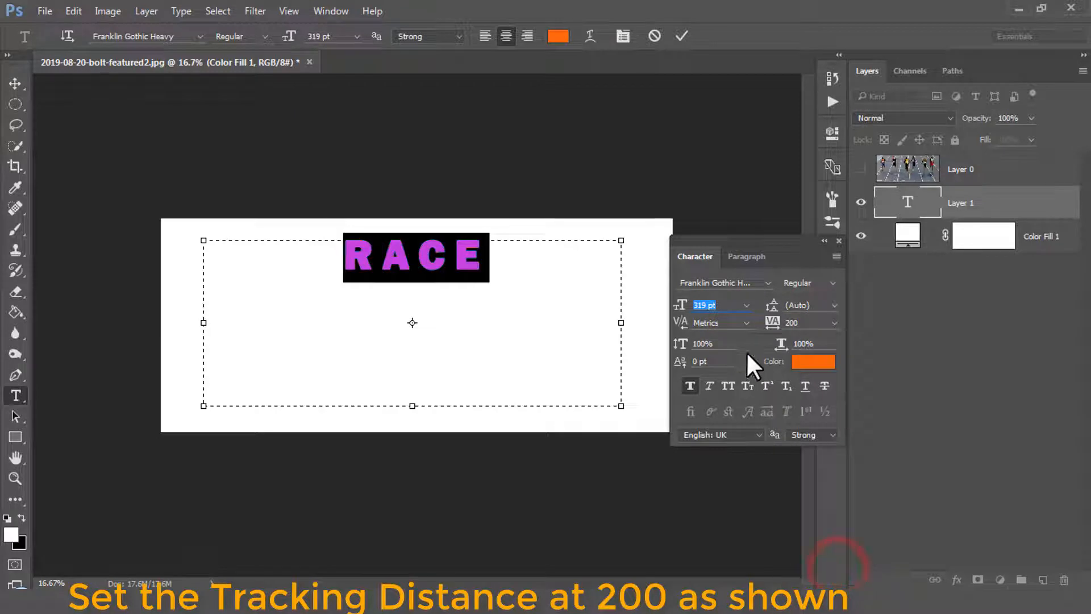
# Enlarge the RACE text to 1002 pt so that it spans the width of its text box
pyautogui.moveTo(681, 307); pyautogui.dragTo(861, 328)
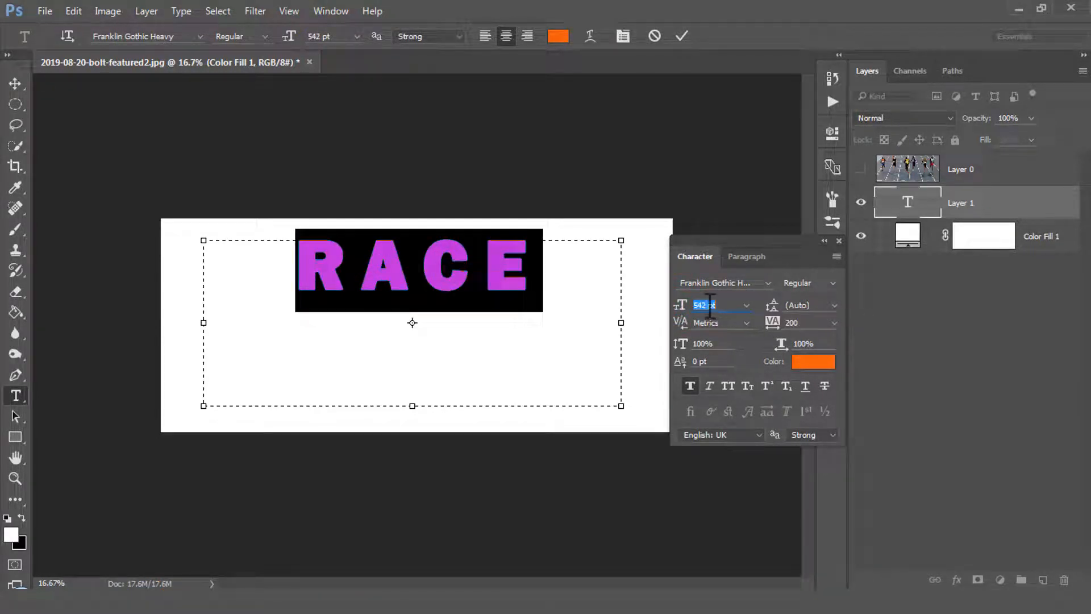
pyautogui.moveTo(671, 307); pyautogui.dragTo(863, 311)
pyautogui.moveTo(685, 307); pyautogui.dragTo(754, 318)
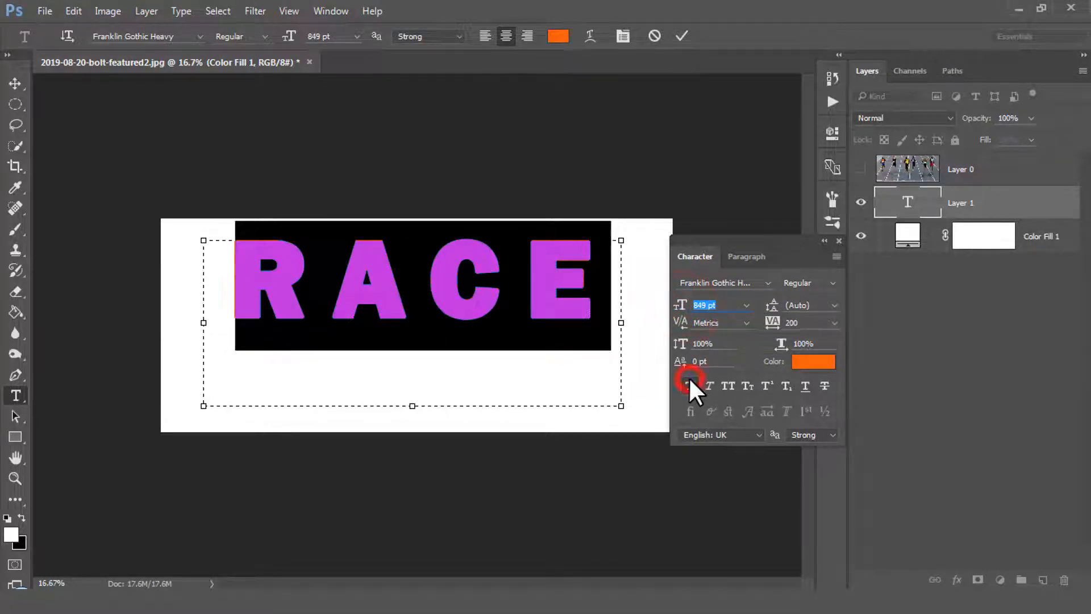
pyautogui.moveTo(680, 306); pyautogui.dragTo(755, 324)
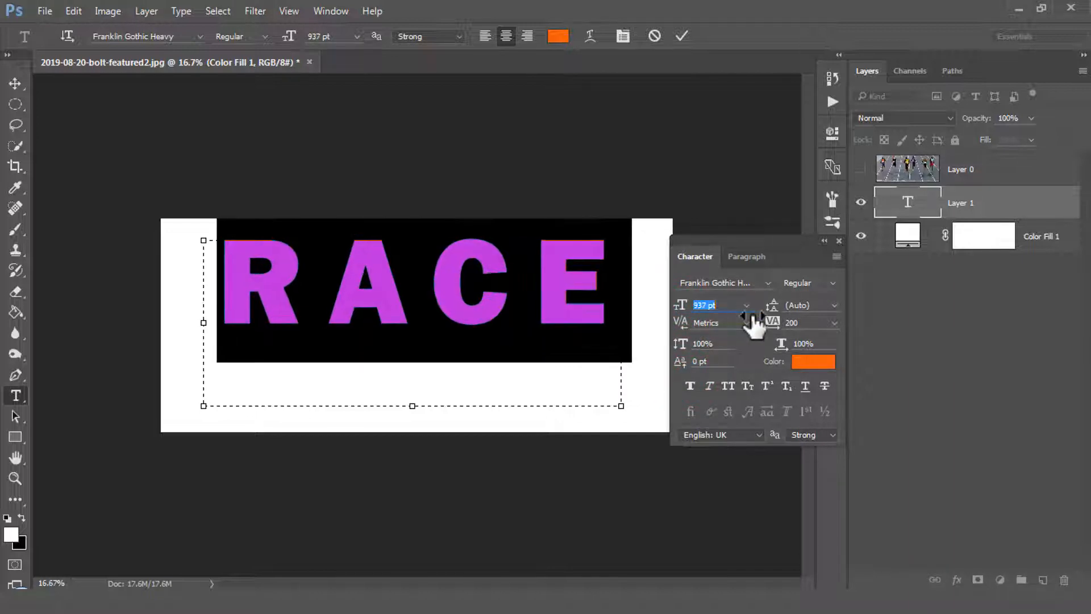
pyautogui.moveTo(680, 308); pyautogui.dragTo(701, 336)
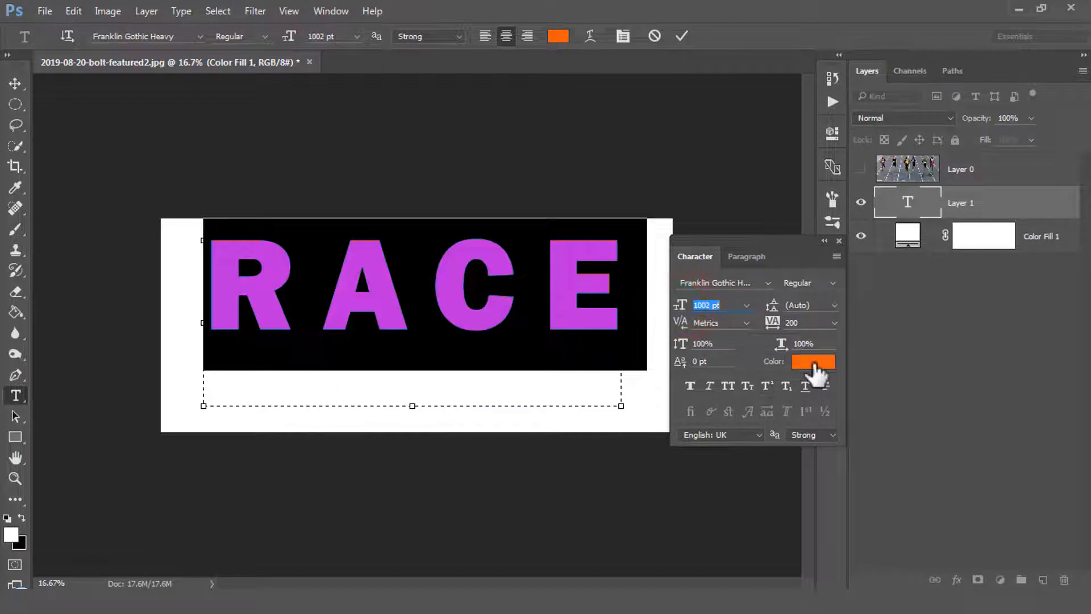
# Try a tracking of 100 on the RACE text and restore it to 200
pyautogui.click(834, 322)
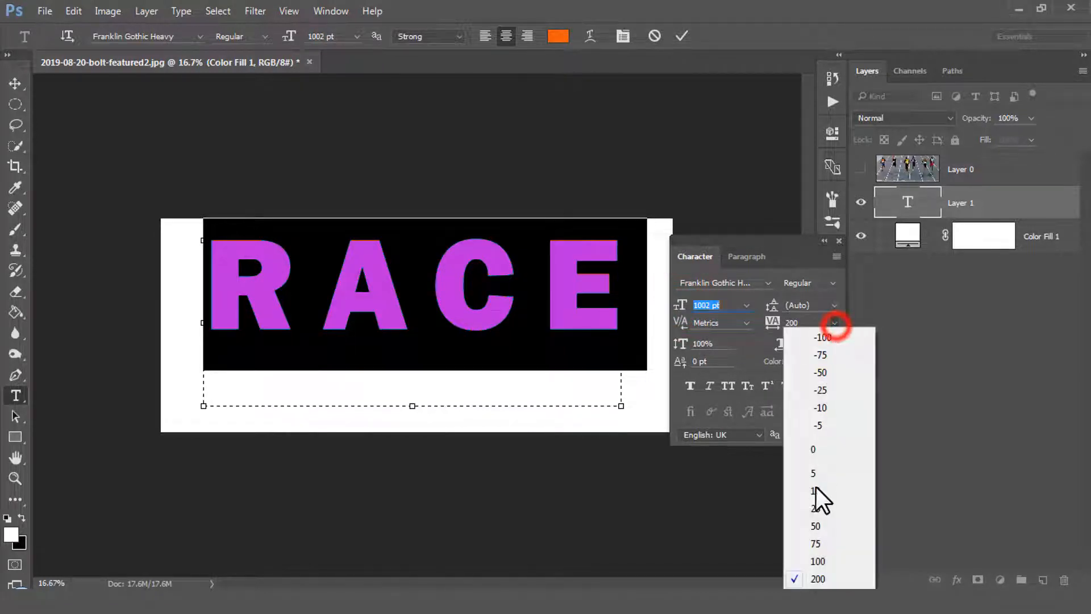
pyautogui.click(818, 556)
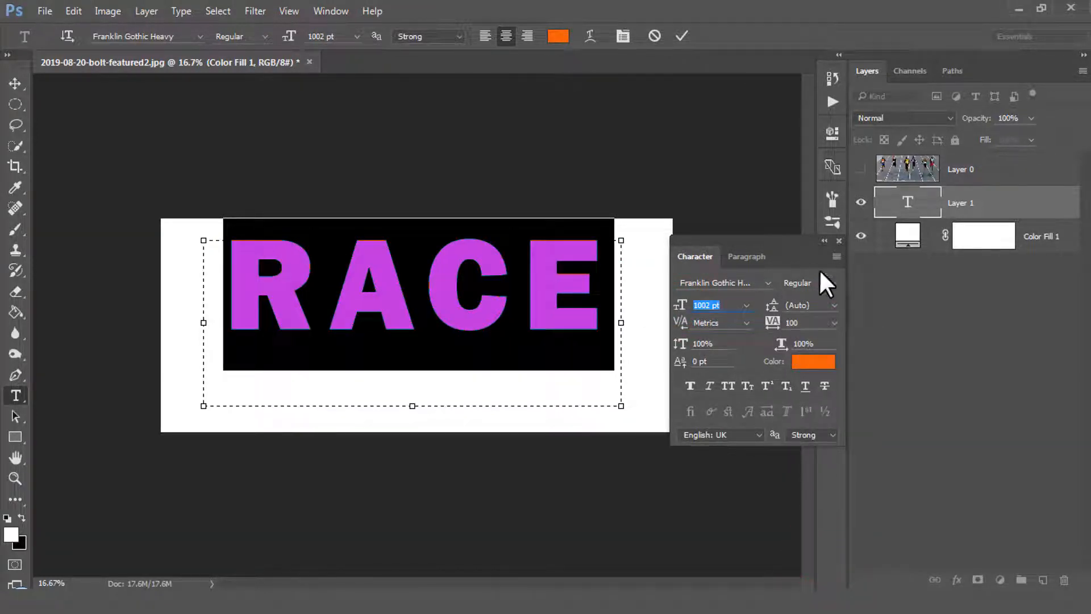
pyautogui.click(834, 322)
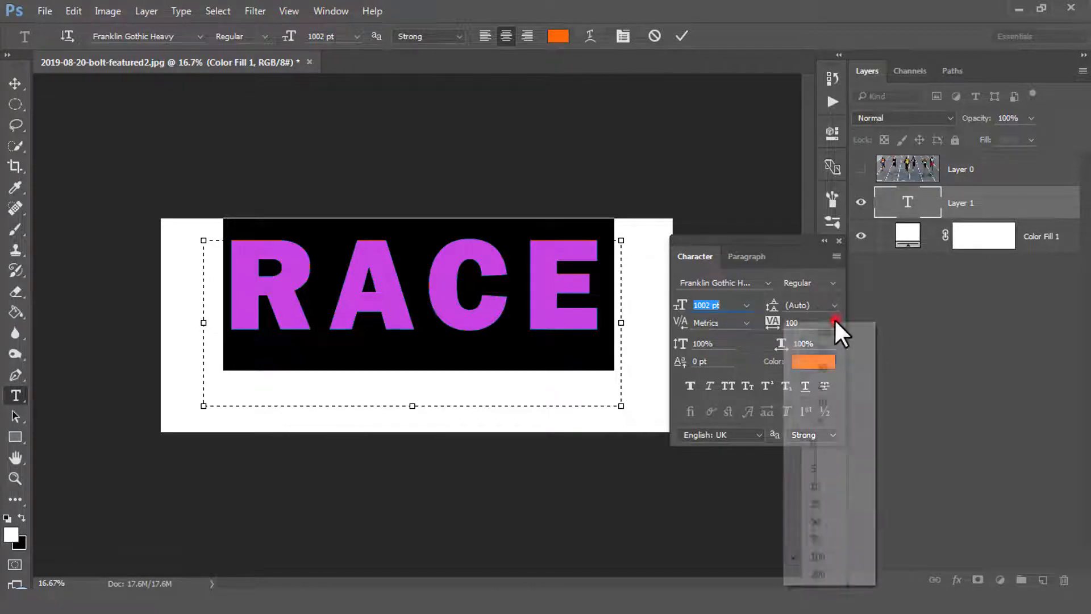
pyautogui.click(818, 573)
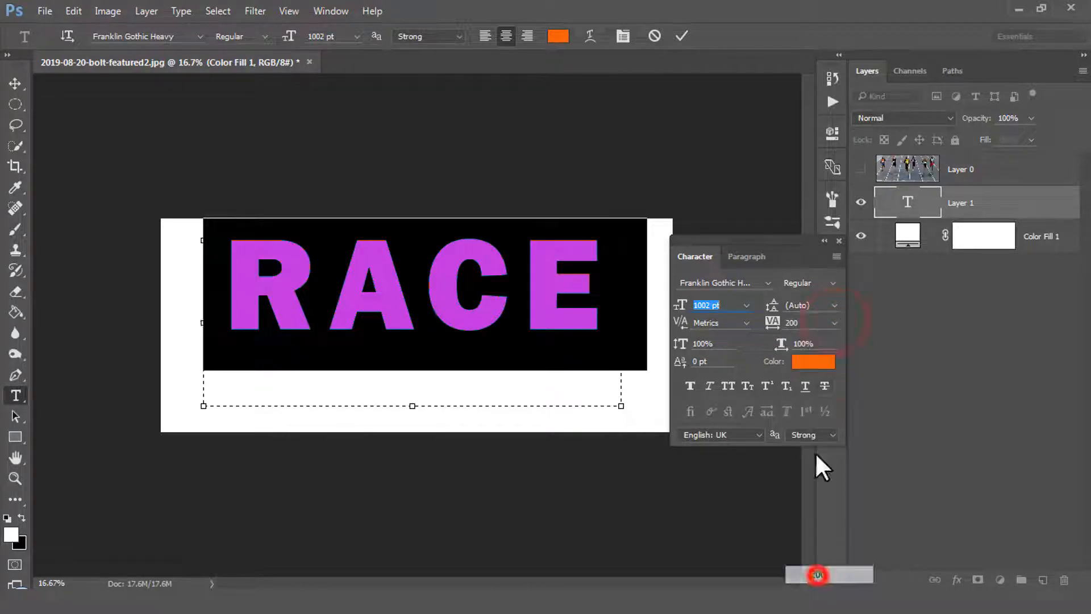
# Commit the RACE text and move it down to the vertical middle of the canvas
pyautogui.click(838, 240)
pyautogui.click(684, 35)
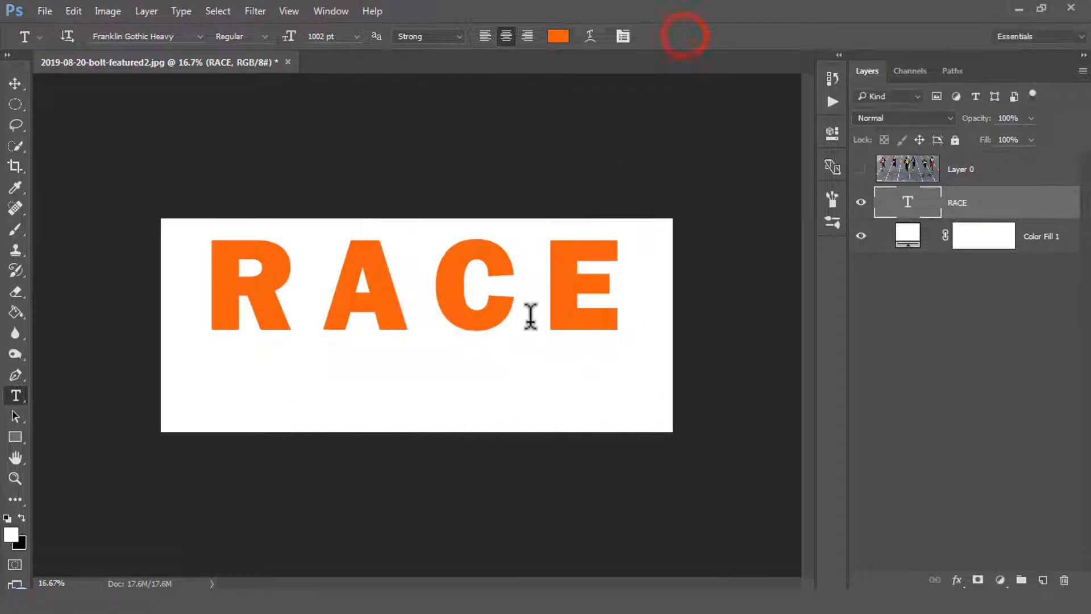
pyautogui.press('v')
pyautogui.moveTo(512, 309); pyautogui.dragTo(518, 343)
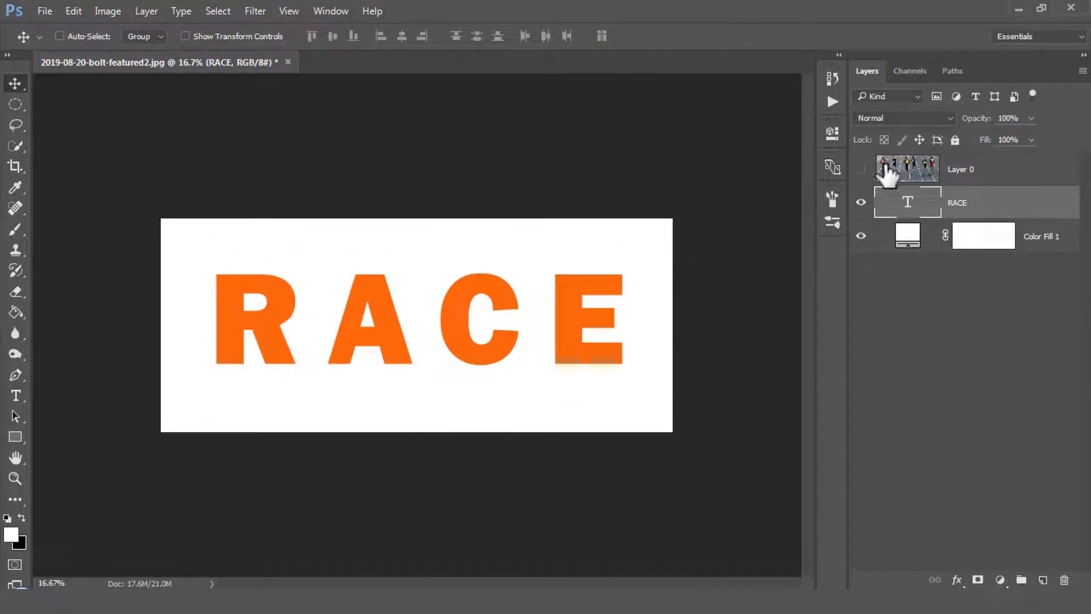
# Show the runners photo on Layer 0 and make it a clipping mask on the RACE text
pyautogui.click(860, 169)
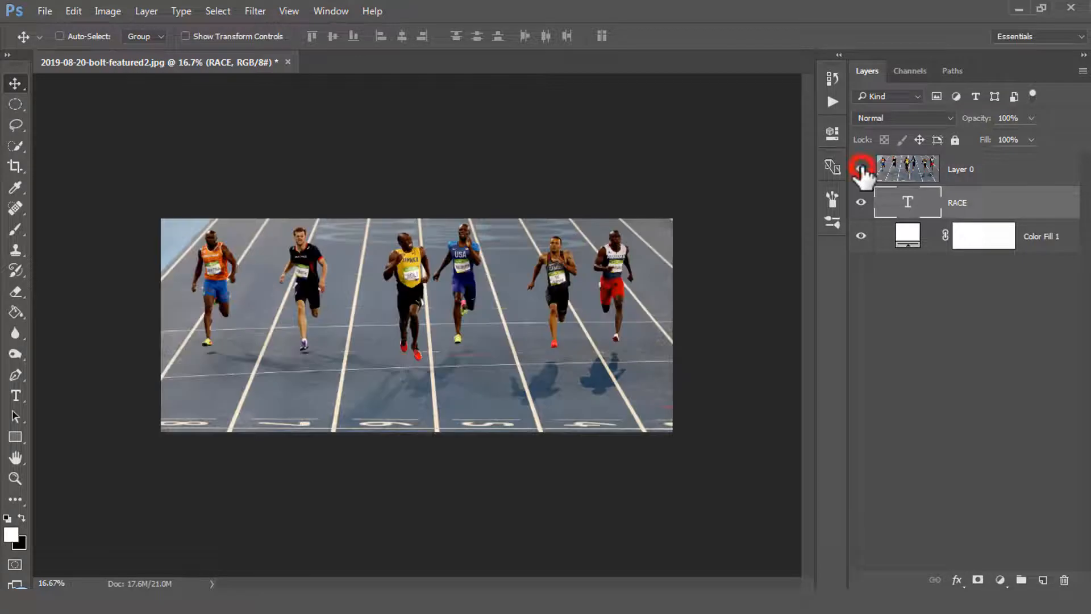
pyautogui.click(972, 169)
pyautogui.rightClick(971, 168)
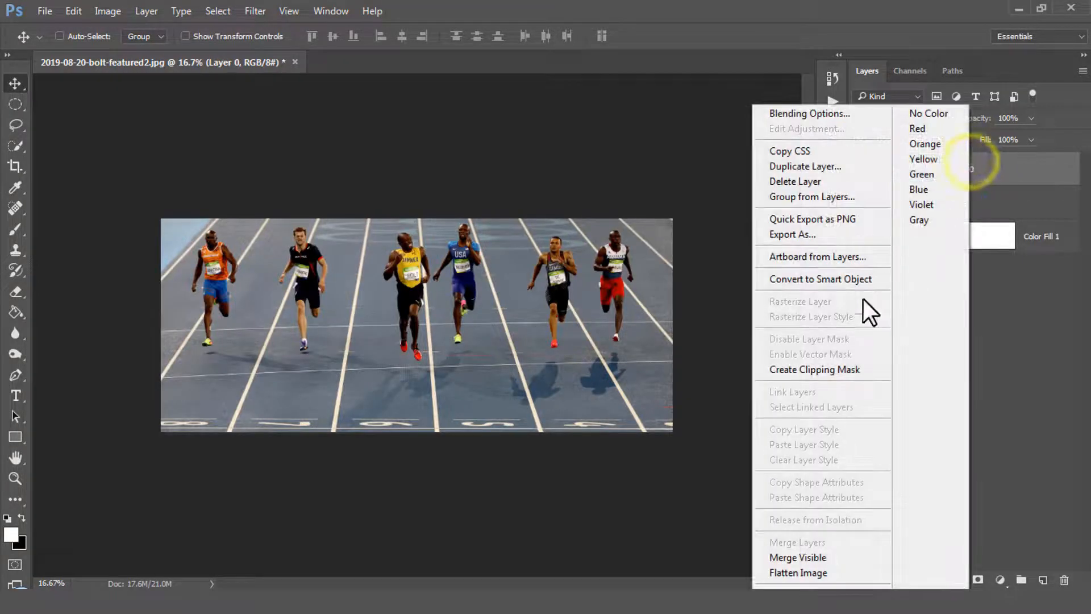
pyautogui.click(867, 366)
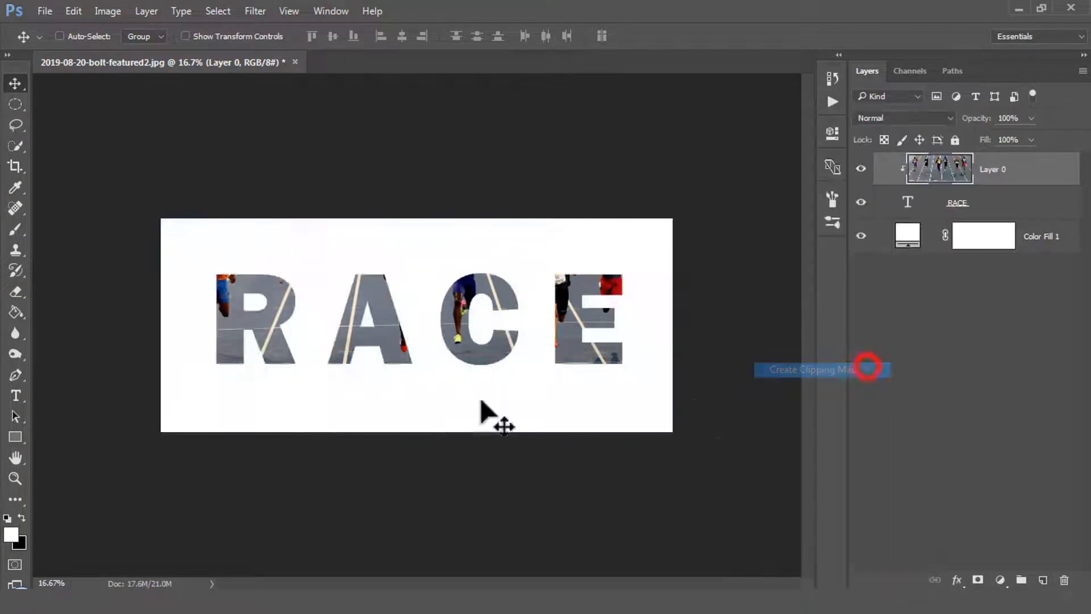
# Move the clipped photo about 126 mm right and 148 mm down, scale it down with Free Transform and reposition it
pyautogui.moveTo(480, 335); pyautogui.dragTo(527, 386)
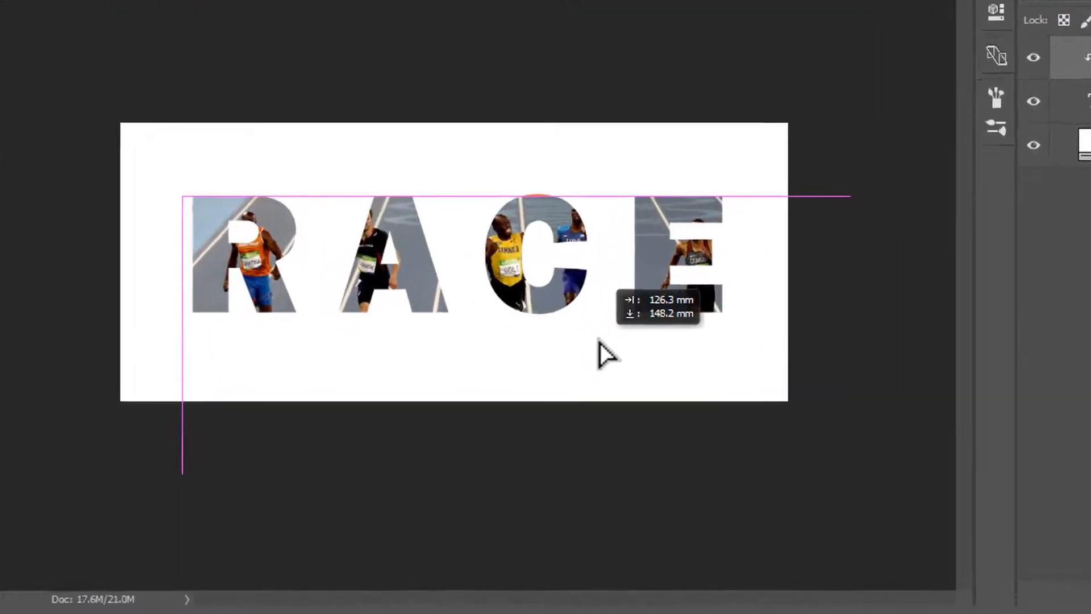
pyautogui.moveTo(599, 341); pyautogui.dragTo(599, 344)
pyautogui.hotkey('ctrl', 't')
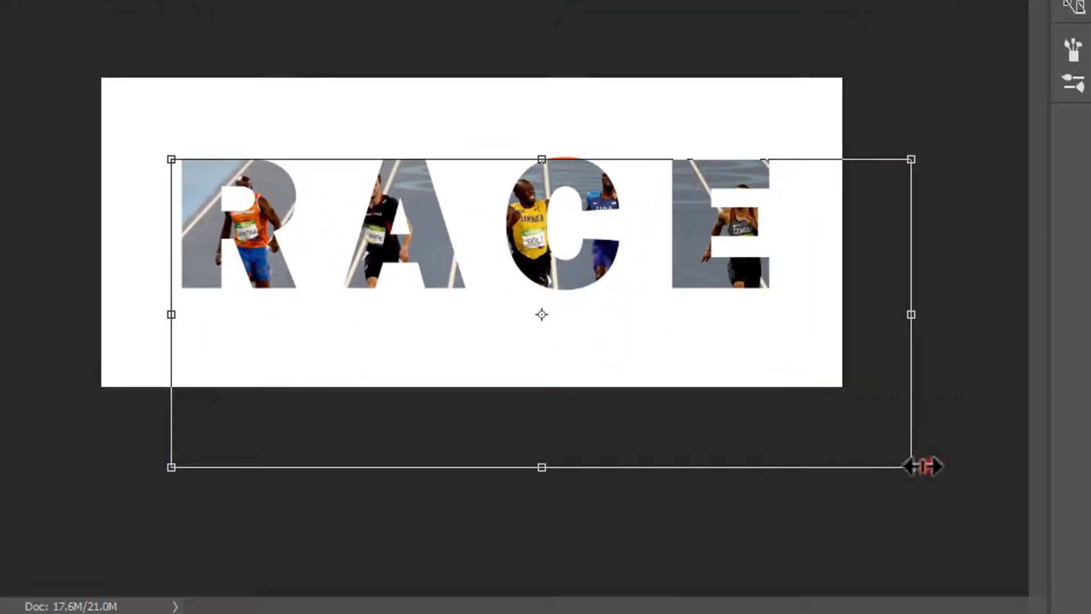
pyautogui.moveTo(924, 466); pyautogui.dragTo(842, 409)
pyautogui.hotkey('ctrl', 'z')
pyautogui.moveTo(916, 474); pyautogui.dragTo(809, 377)
pyautogui.moveTo(764, 330); pyautogui.dragTo(792, 327)
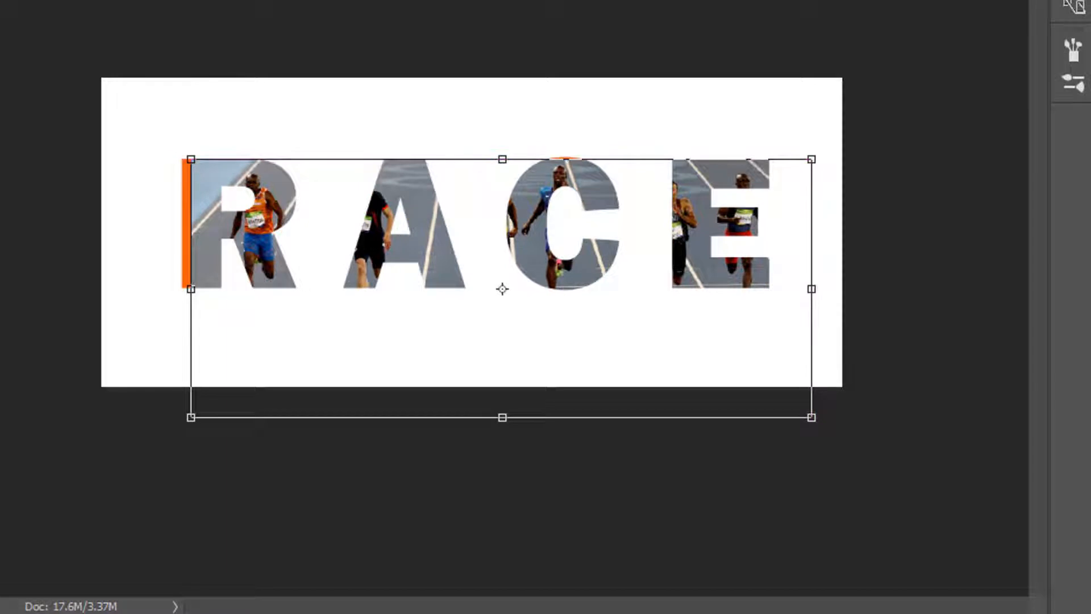
# Enlarge the photo slightly, shift it so that runners sit inside the R, A and E, and apply the transform
pyautogui.moveTo(191, 417); pyautogui.dragTo(151, 434)
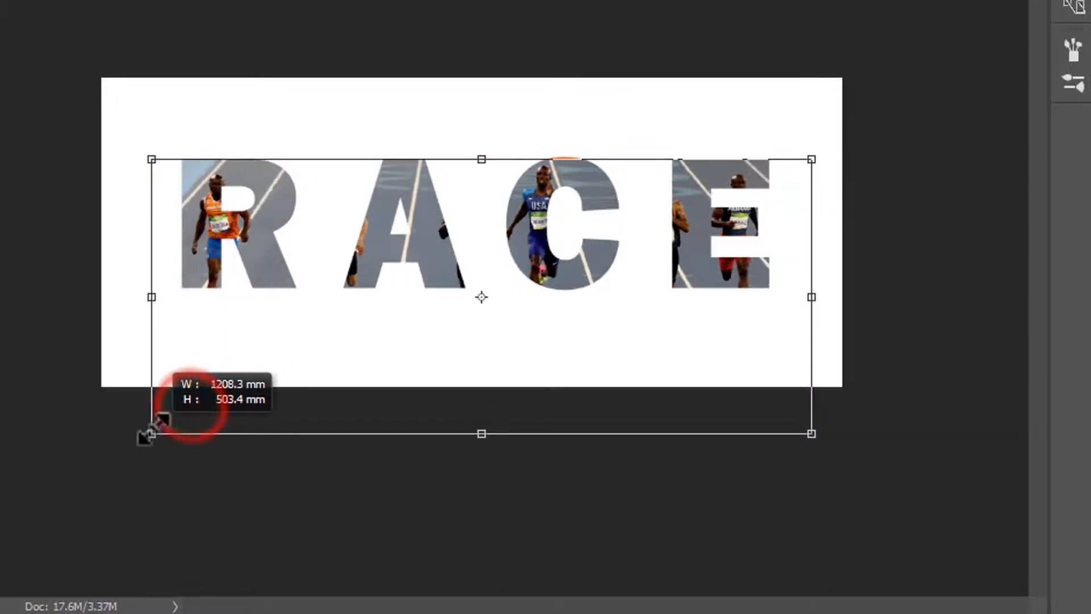
pyautogui.click(559, 344)
pyautogui.moveTo(668, 314); pyautogui.dragTo(612, 313)
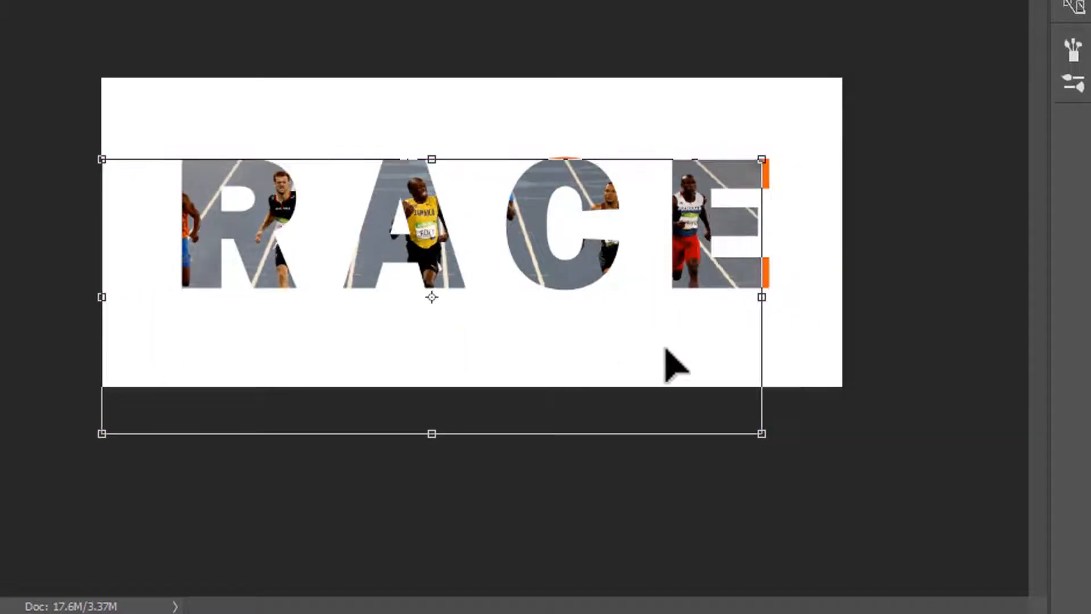
pyautogui.moveTo(762, 433); pyautogui.dragTo(816, 455)
pyautogui.moveTo(752, 373); pyautogui.dragTo(735, 392)
pyautogui.press('Return')
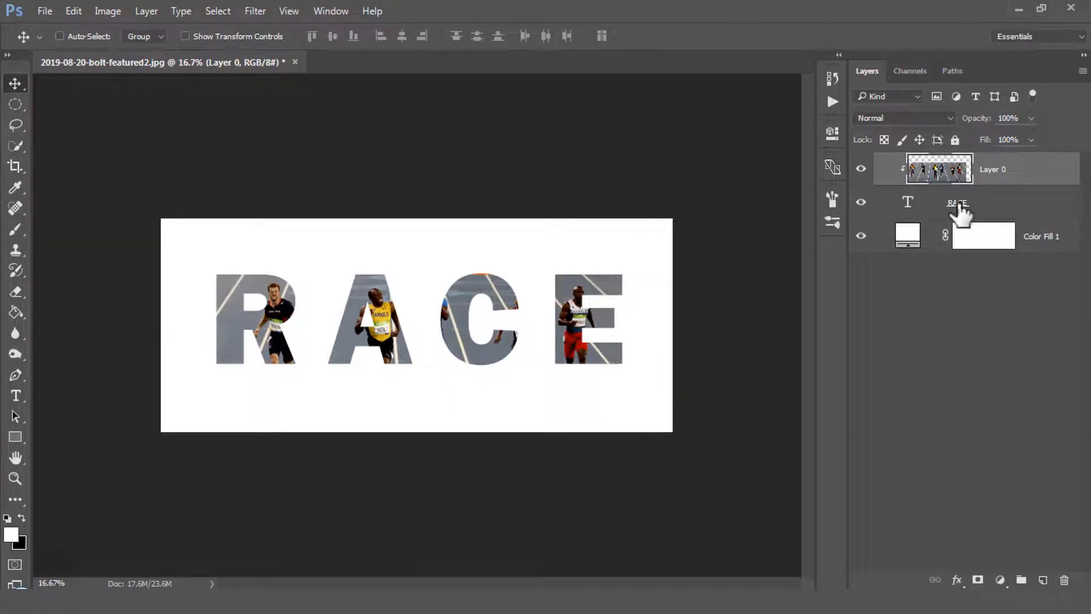
# Move the photo and the RACE text layers together slightly down and left on the canvas
pyautogui.keyDown('shift'); pyautogui.click(959, 205); pyautogui.keyUp('shift')
pyautogui.moveTo(613, 312); pyautogui.dragTo(602, 333)
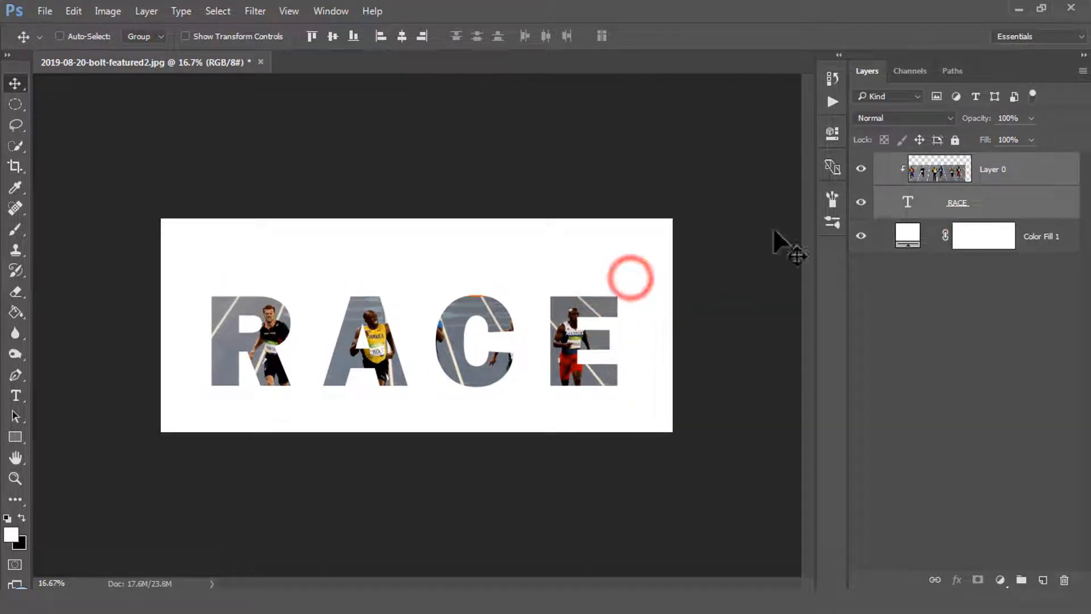
# With Layer 0 selected, draw a new paragraph text box from above the R to the lower right of the C
pyautogui.click(987, 171)
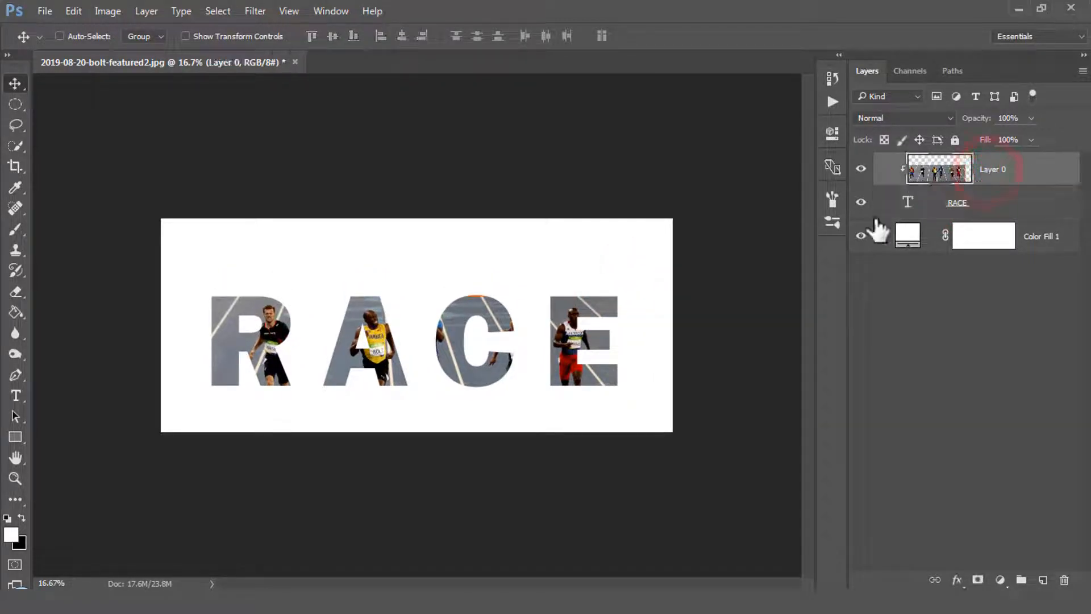
pyautogui.click(15, 395)
pyautogui.moveTo(202, 245); pyautogui.dragTo(523, 364)
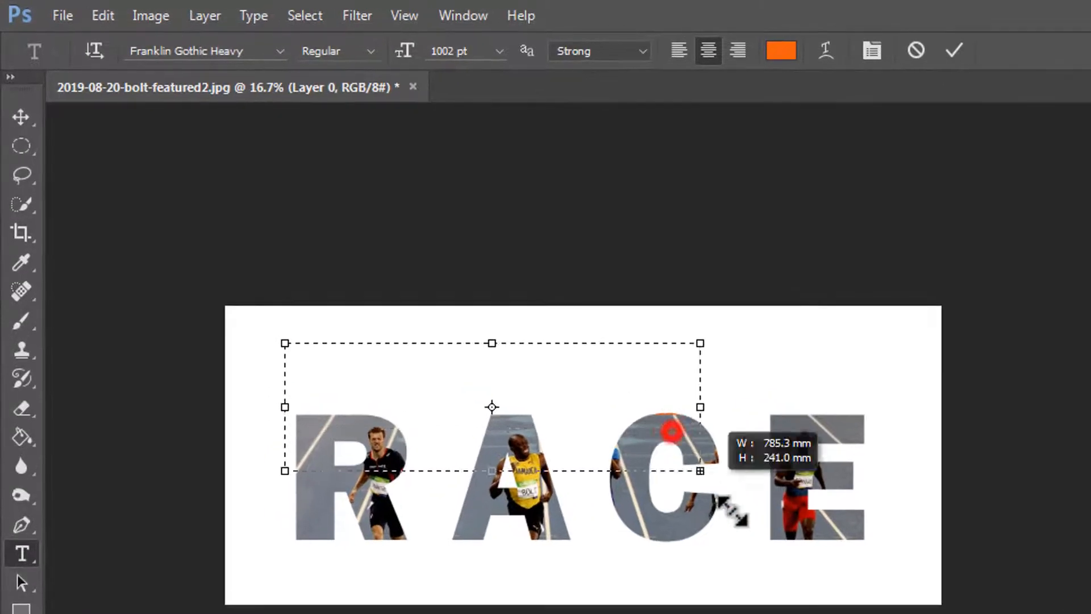
pyautogui.moveTo(733, 511); pyautogui.dragTo(748, 530)
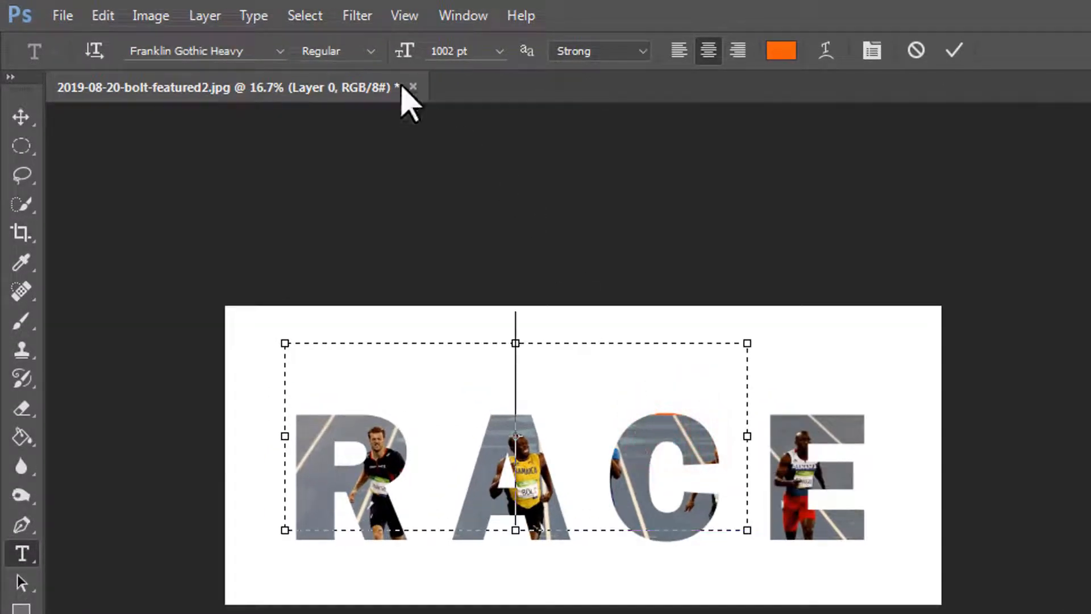
# Set the new text box's font to Madelina Script at 350 pt and place the text cursor inside it
pyautogui.click(282, 52)
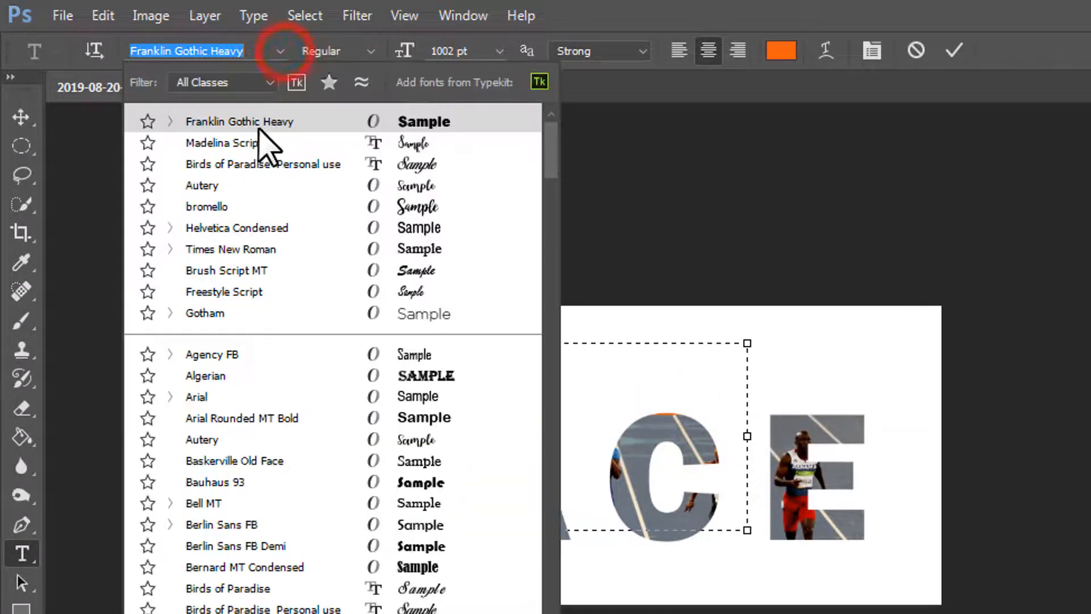
pyautogui.click(257, 146)
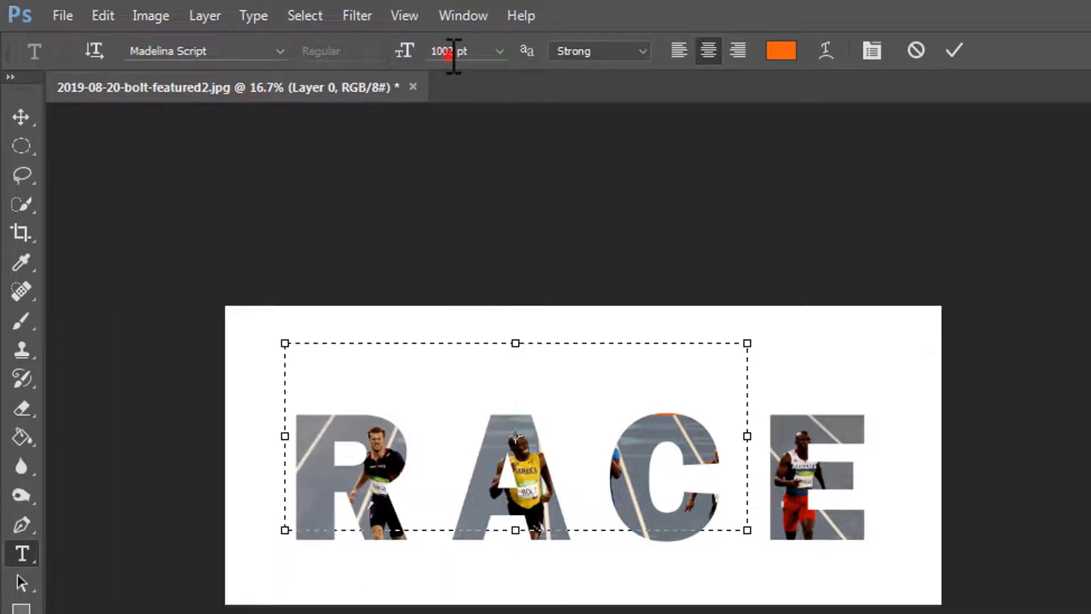
pyautogui.click(450, 53)
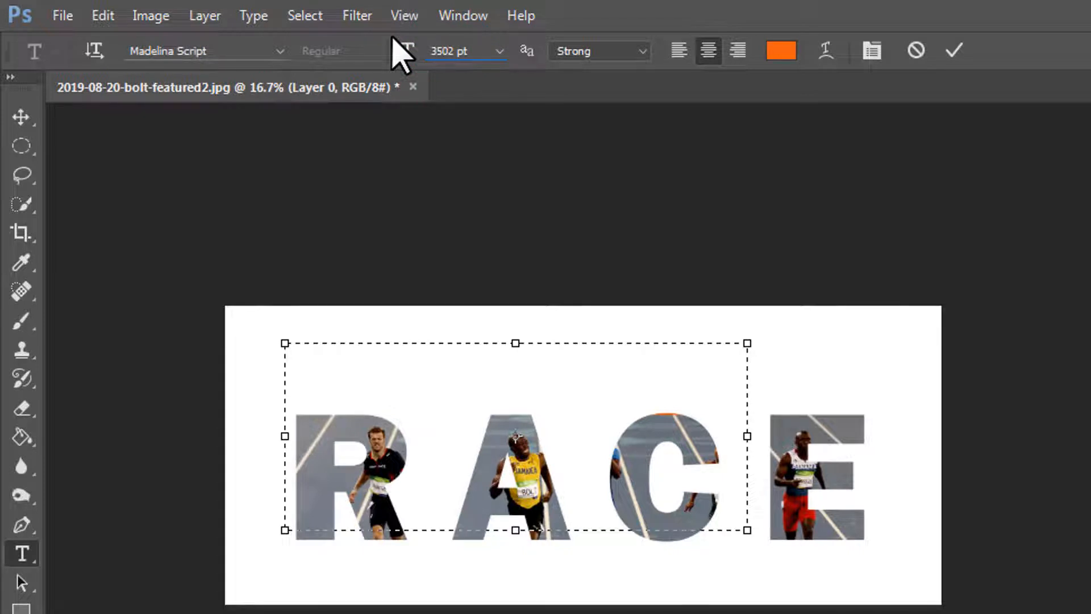
pyautogui.click(592, 386)
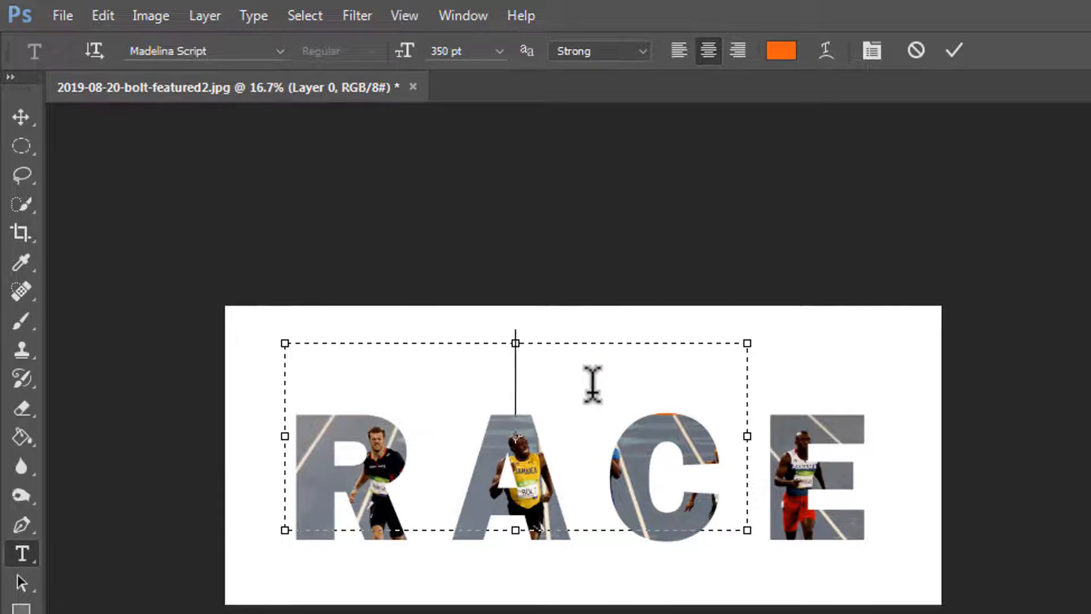
# Enter the caption "LifeIsn't A" in the text box above RACE
pyautogui.write('Life')
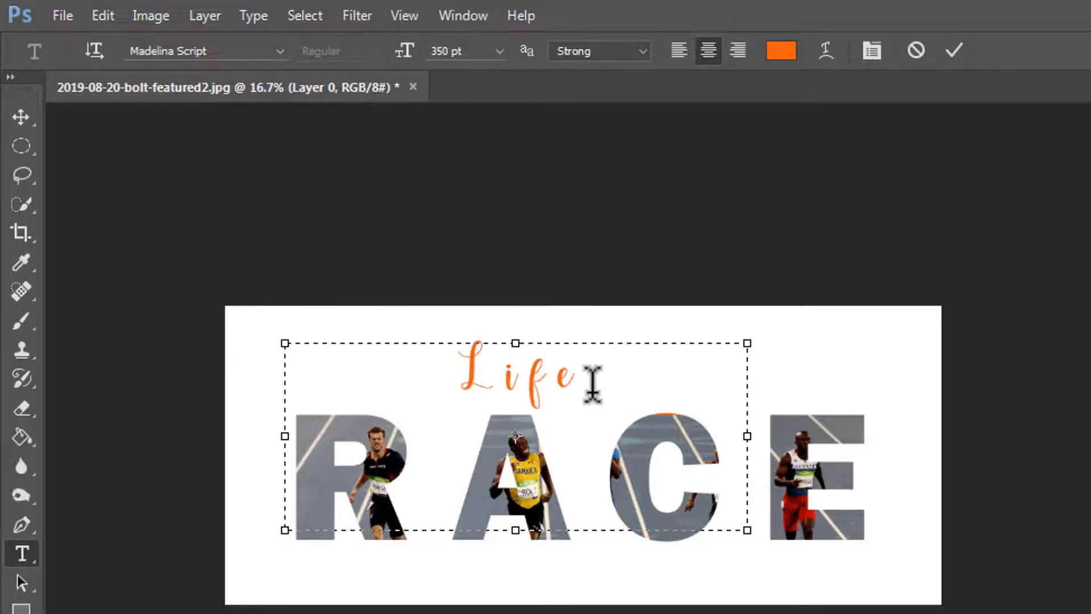
pyautogui.write(' Is')
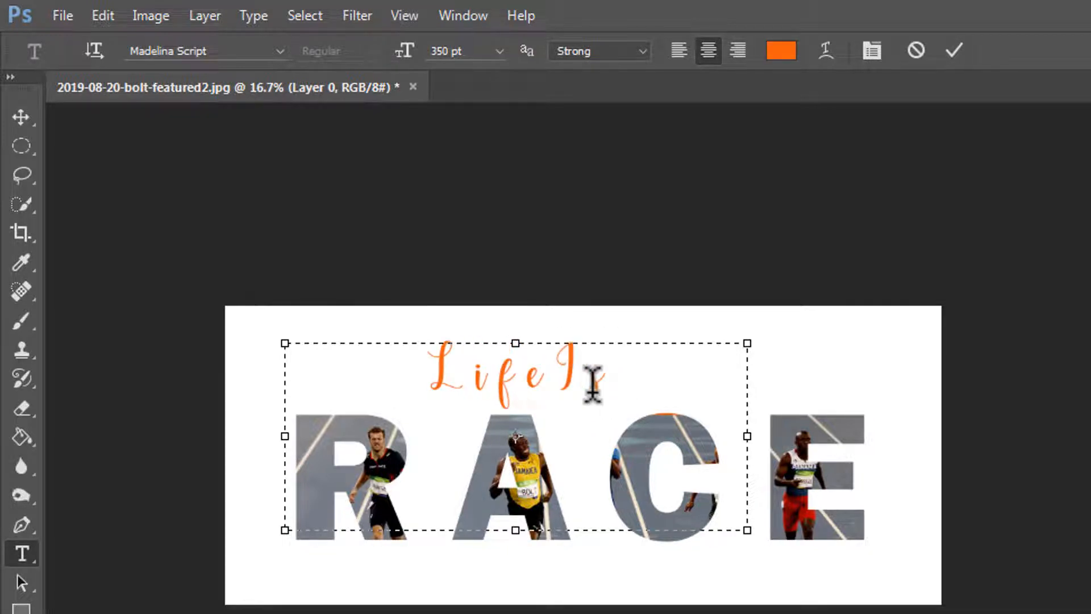
pyautogui.write("n't")
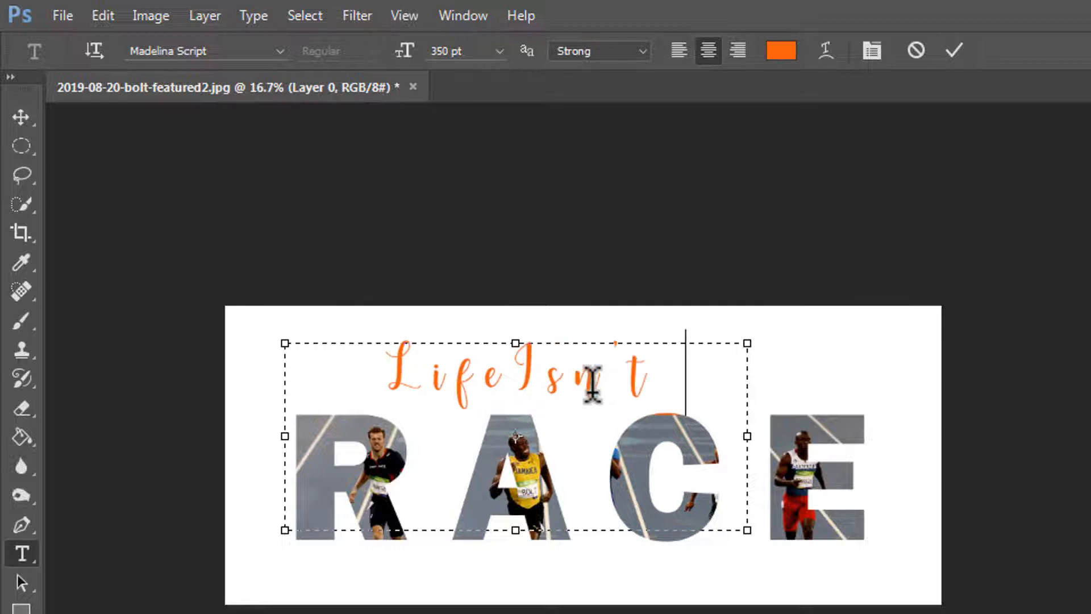
pyautogui.write(' A')
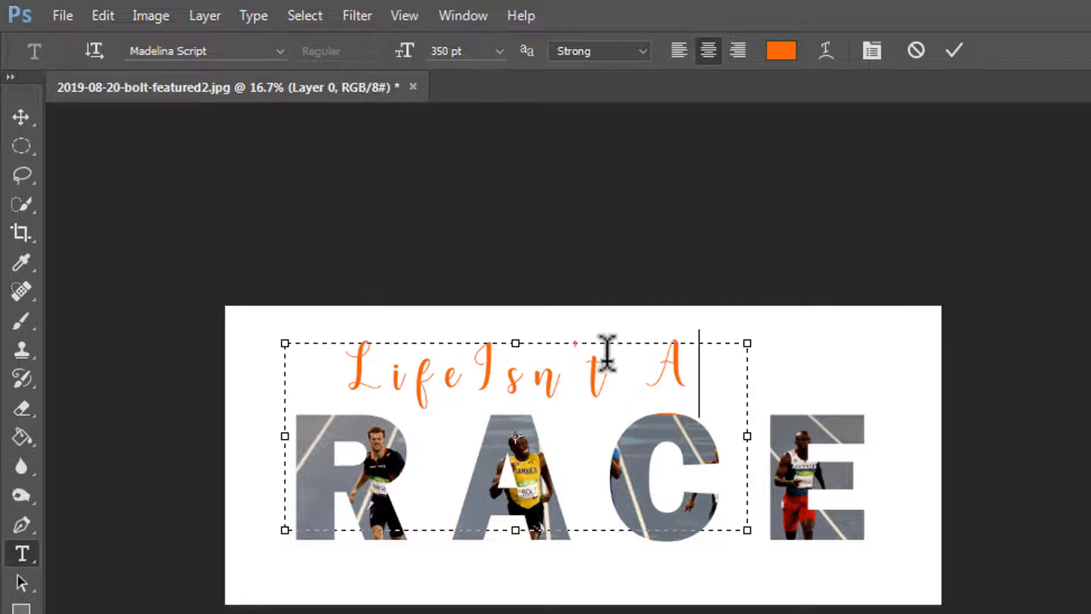
# Select the whole caption and apply Faux Bold to it in the character settings
pyautogui.moveTo(732, 355); pyautogui.dragTo(237, 369)
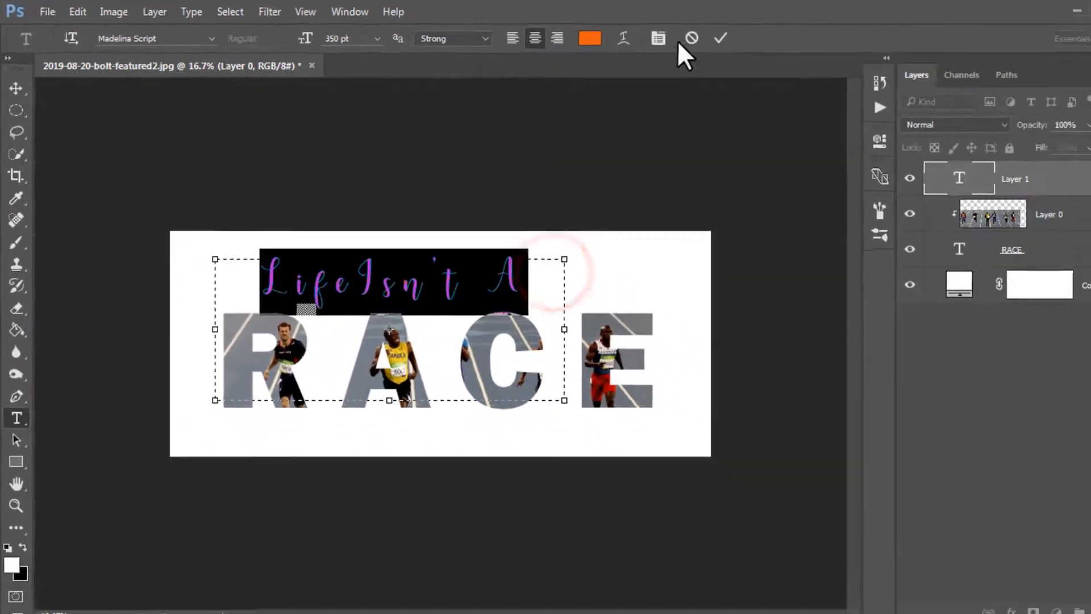
pyautogui.click(658, 38)
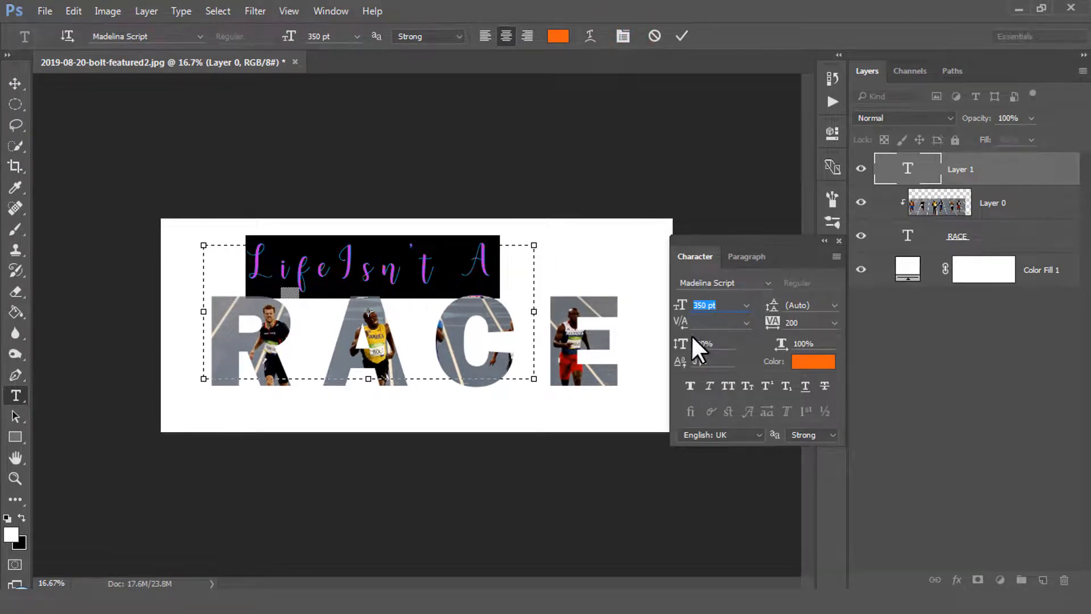
pyautogui.click(693, 380)
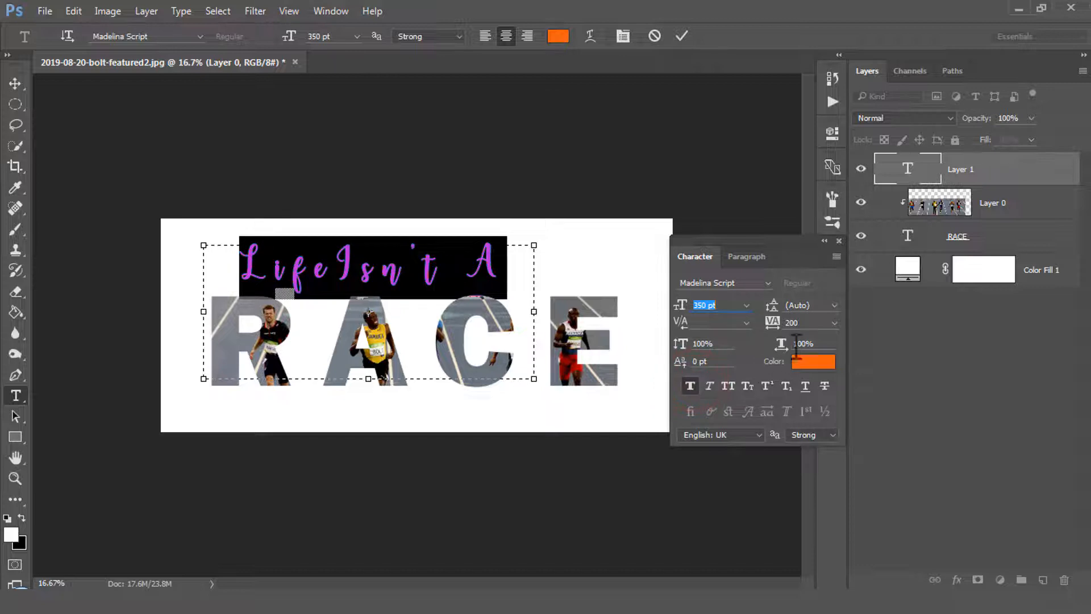
# Try tracking values of -10 and 0 on the selected caption
pyautogui.click(833, 322)
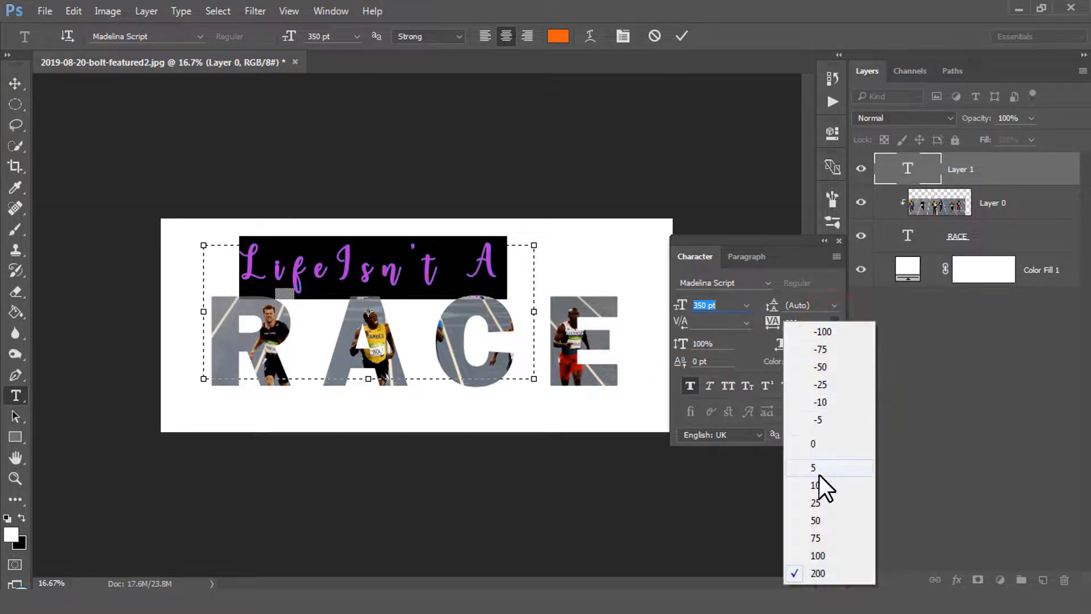
pyautogui.click(816, 400)
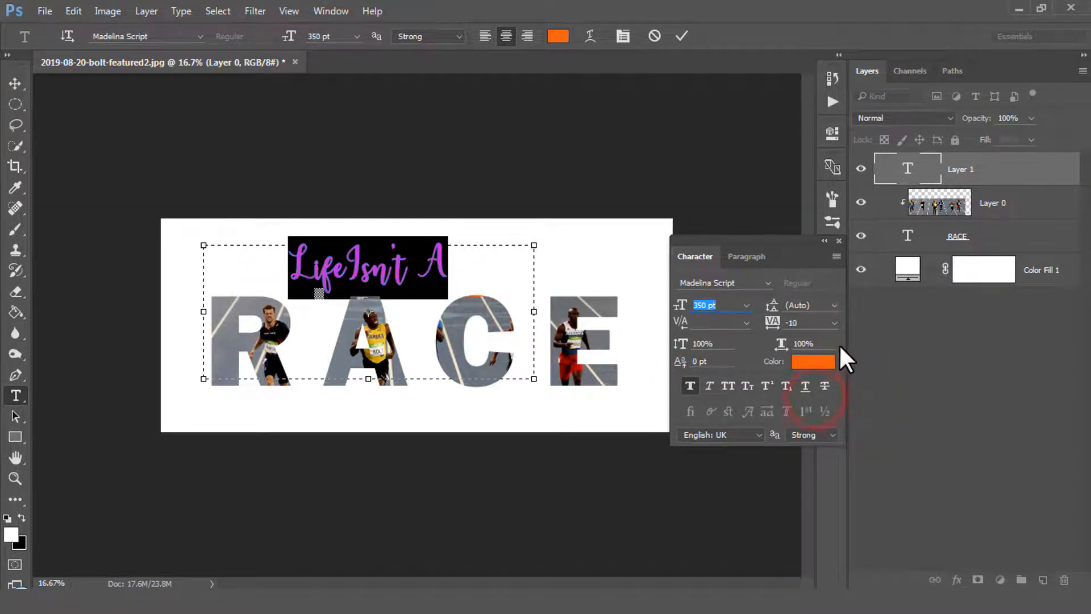
pyautogui.click(833, 322)
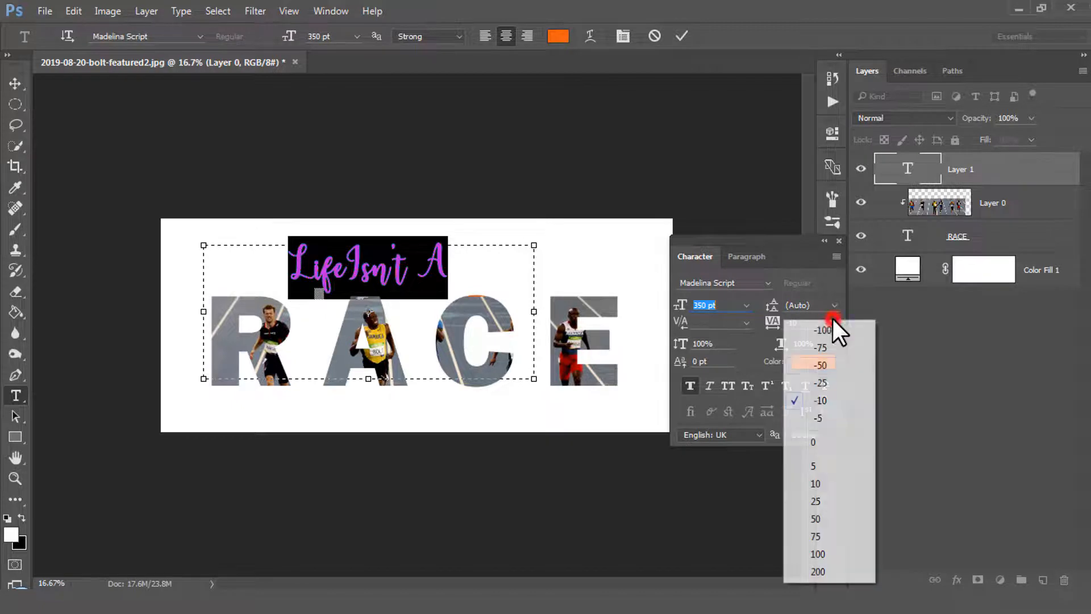
pyautogui.click(812, 442)
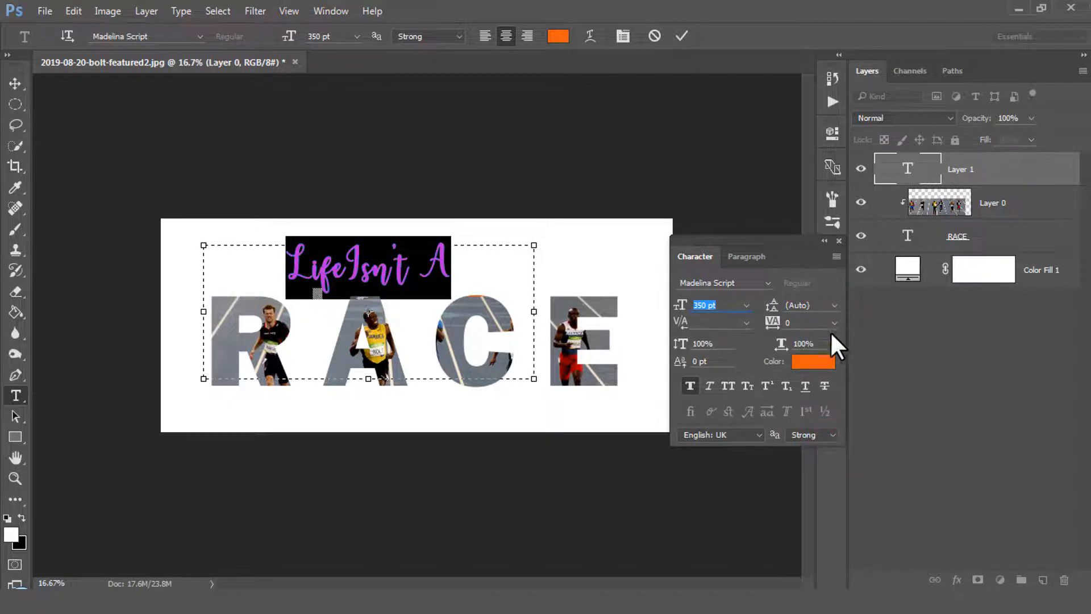
# Set the caption's tracking to 25, close the character settings and commit the text
pyautogui.click(834, 323)
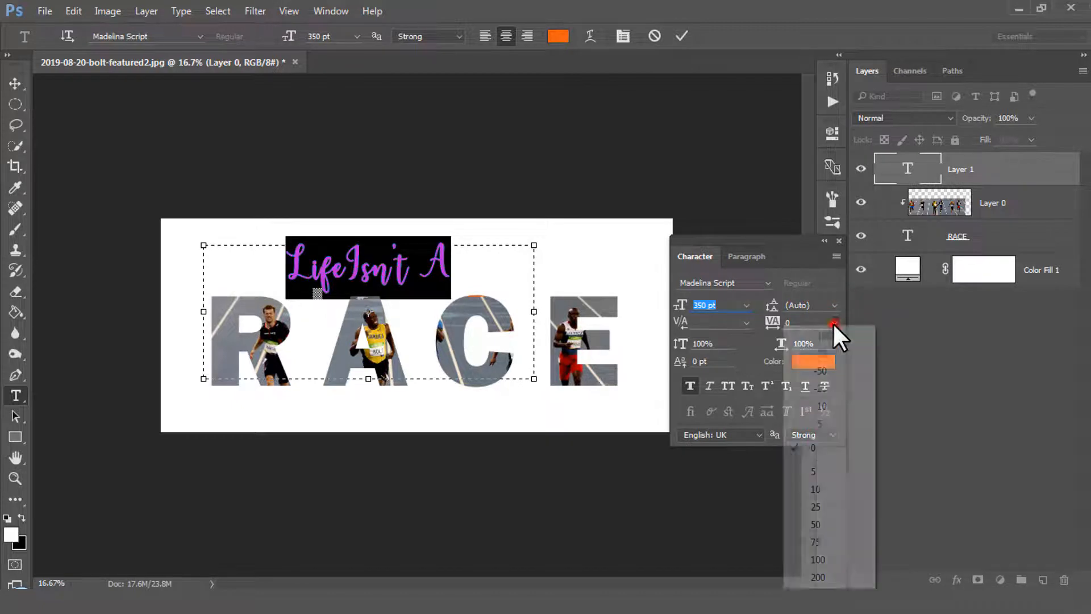
pyautogui.click(818, 507)
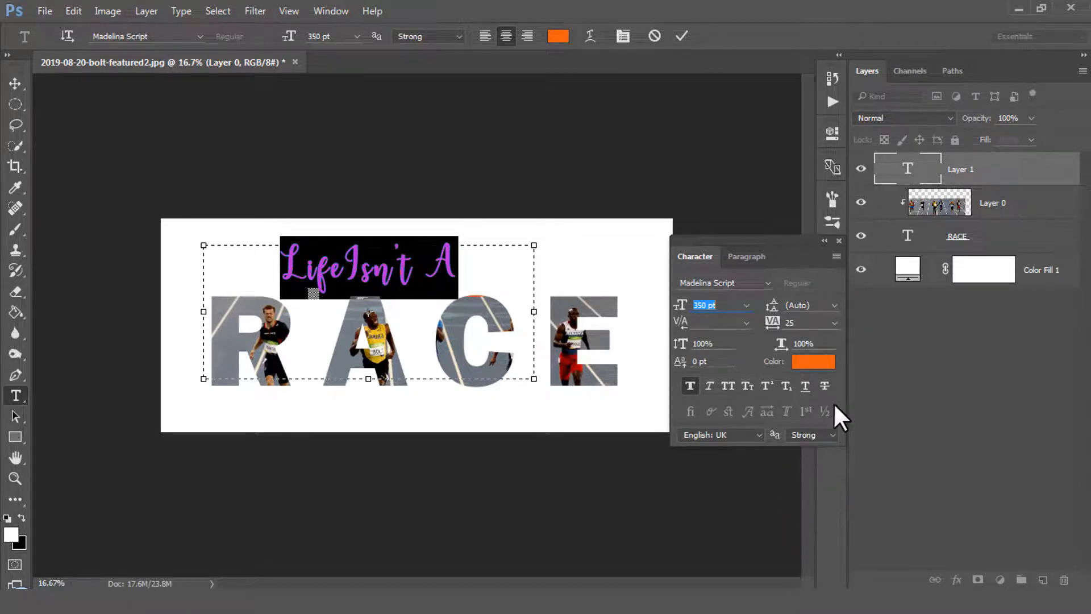
pyautogui.click(839, 241)
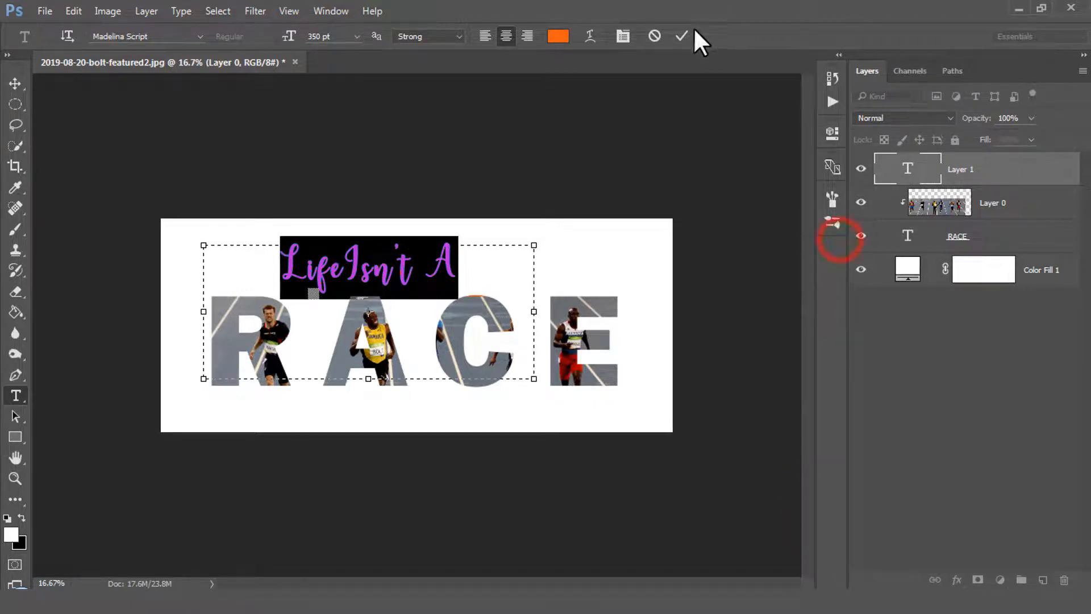
pyautogui.click(682, 36)
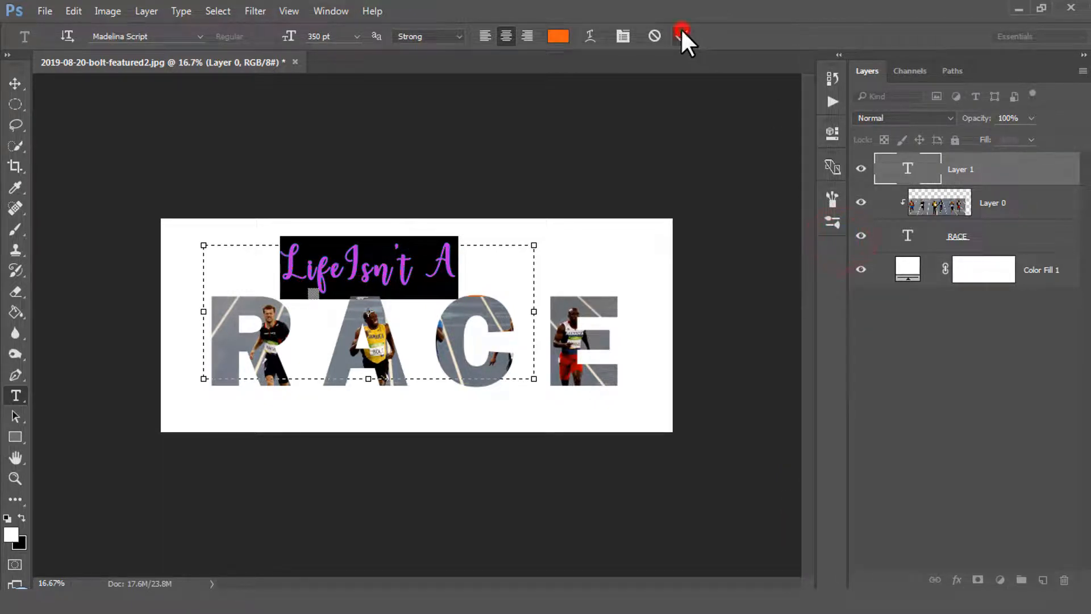
# Insert a space between "Life" and "Isn't" in the caption, and shift the caption left so it starts above the R
pyautogui.click(15, 83)
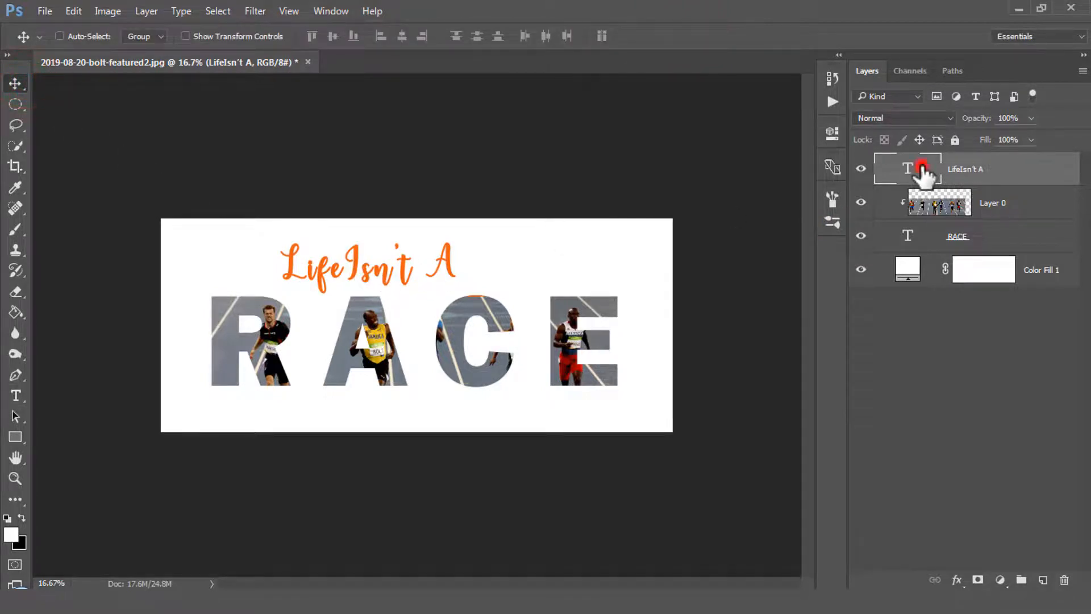
pyautogui.doubleClick(920, 170)
pyautogui.click(351, 268)
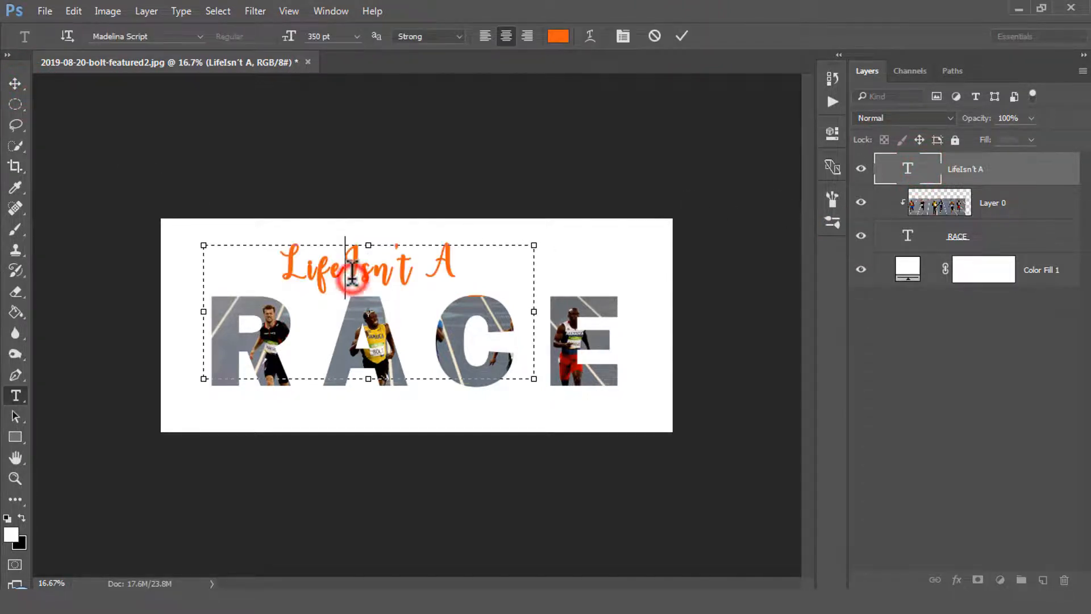
pyautogui.click(681, 36)
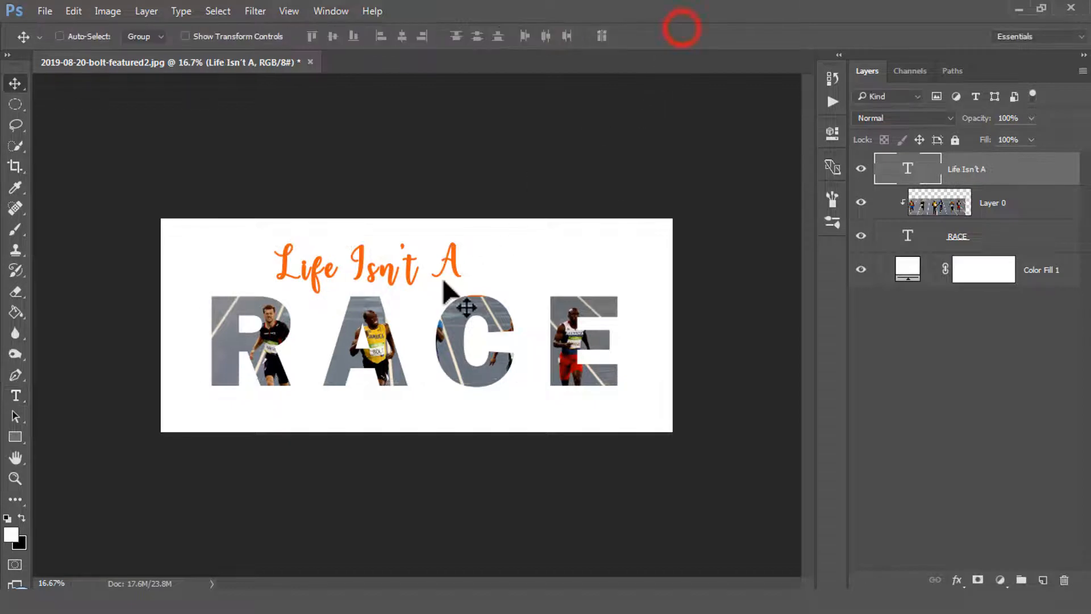
pyautogui.moveTo(438, 262); pyautogui.dragTo(375, 267)
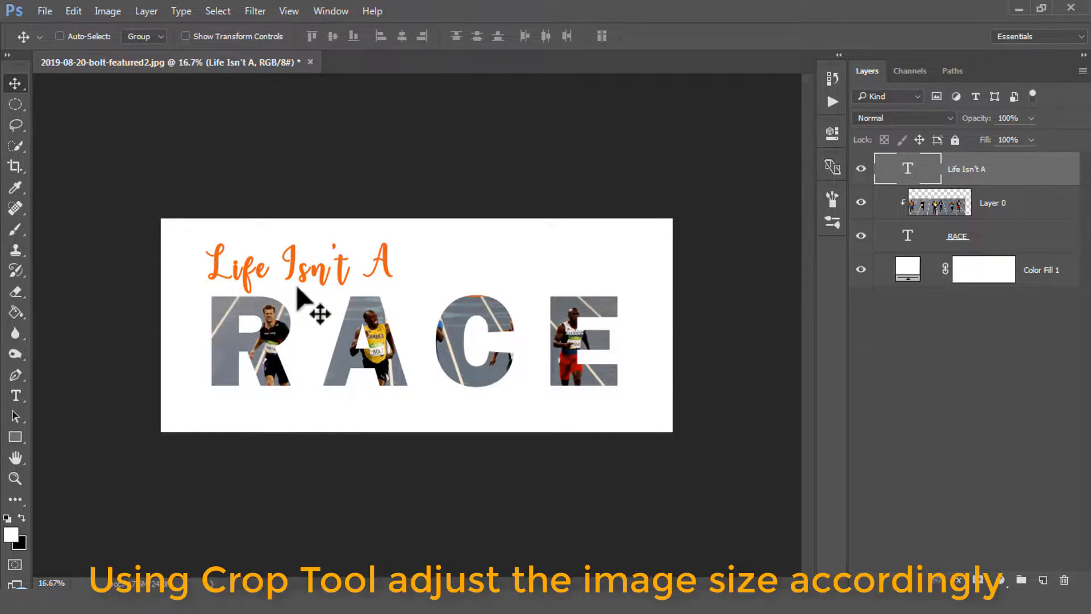
# Extend the canvas above and below the artwork with the Crop Tool and apply the crop
pyautogui.click(15, 166)
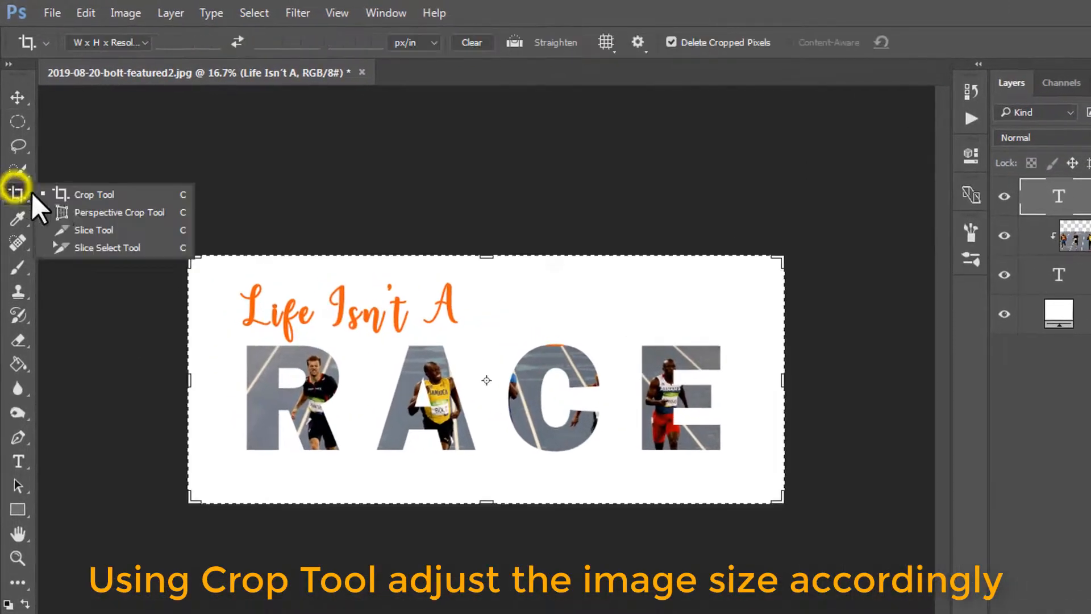
pyautogui.click(68, 193)
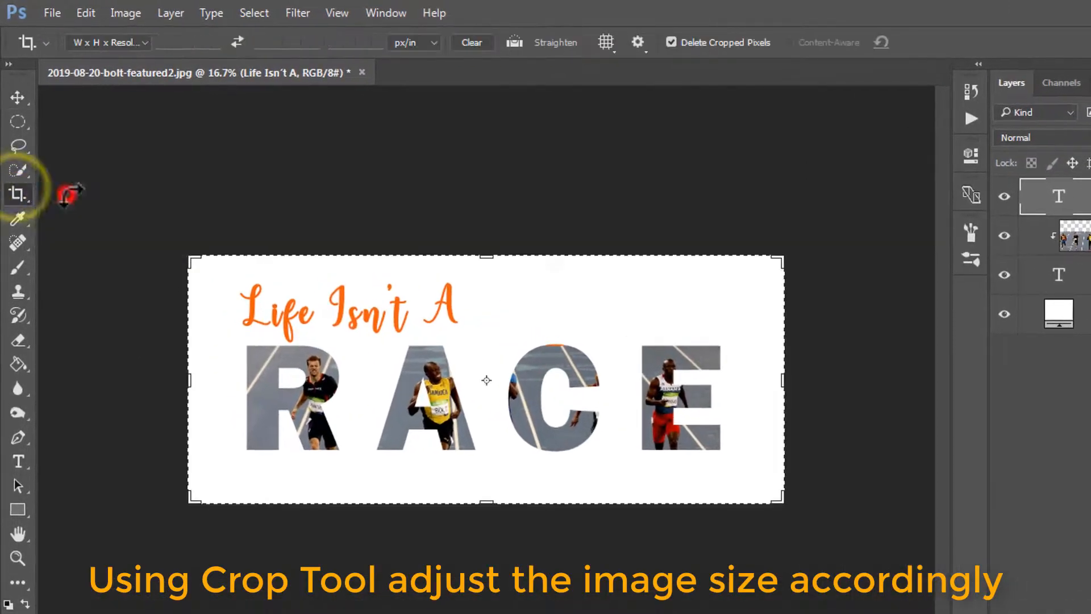
pyautogui.moveTo(489, 494); pyautogui.dragTo(494, 514)
pyautogui.moveTo(486, 244); pyautogui.dragTo(483, 222)
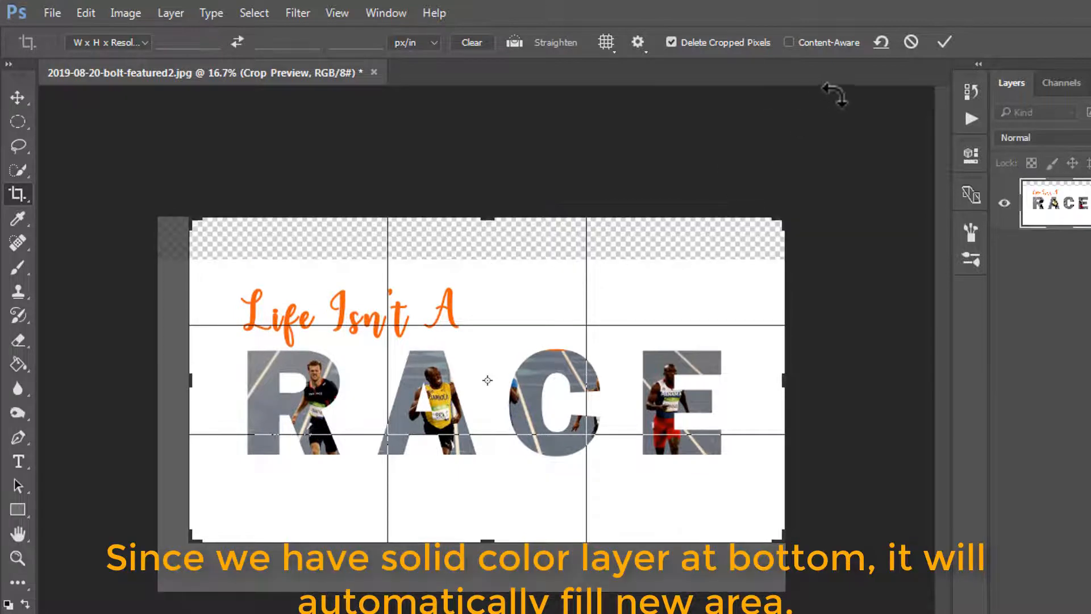
pyautogui.click(942, 43)
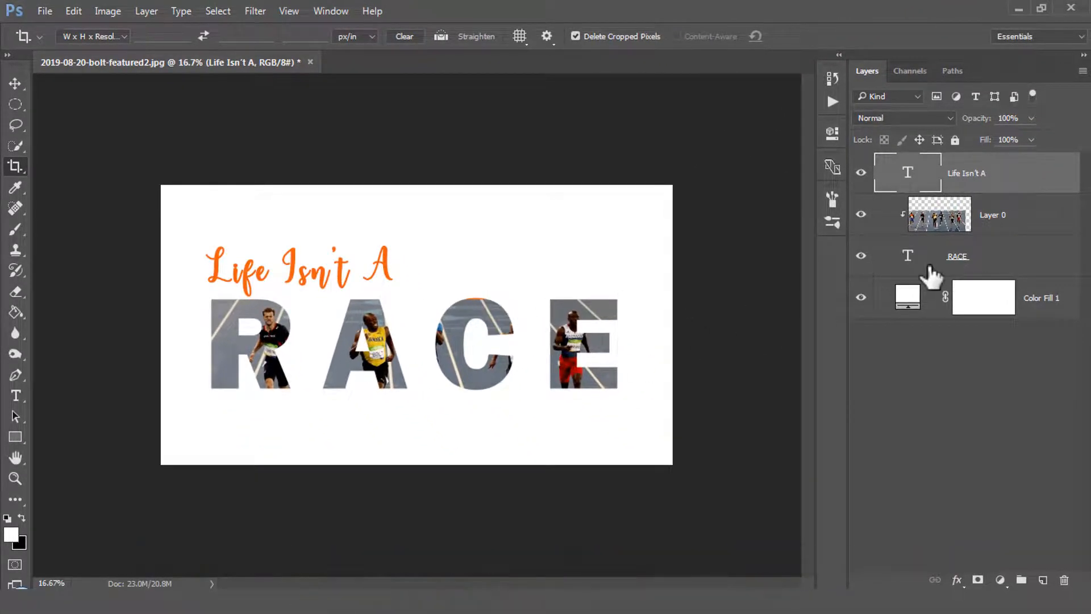
# Add a Drop Shadow layer style to the RACE text layer, keeping the artwork in view beside the dialog
pyautogui.click(958, 257)
pyautogui.rightClick(961, 260)
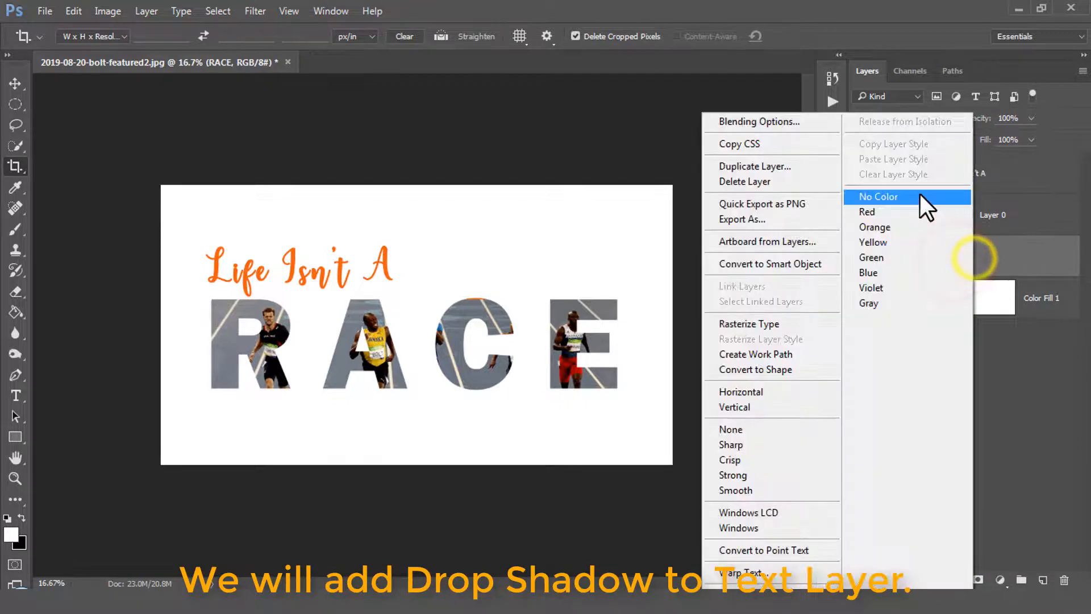
pyautogui.click(762, 123)
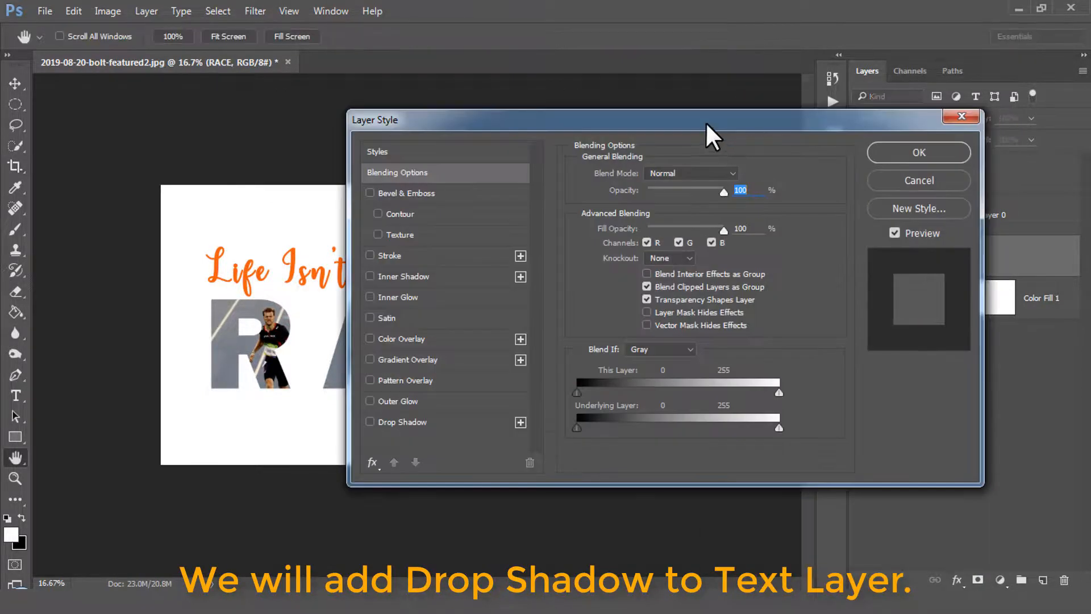
pyautogui.moveTo(706, 122); pyautogui.dragTo(947, 183)
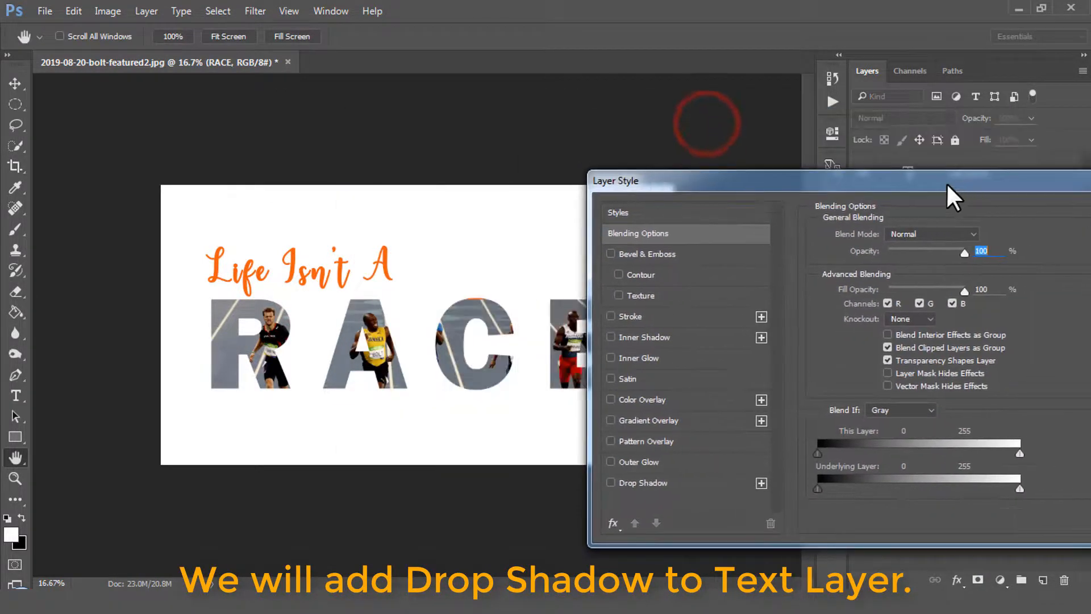
pyautogui.click(639, 482)
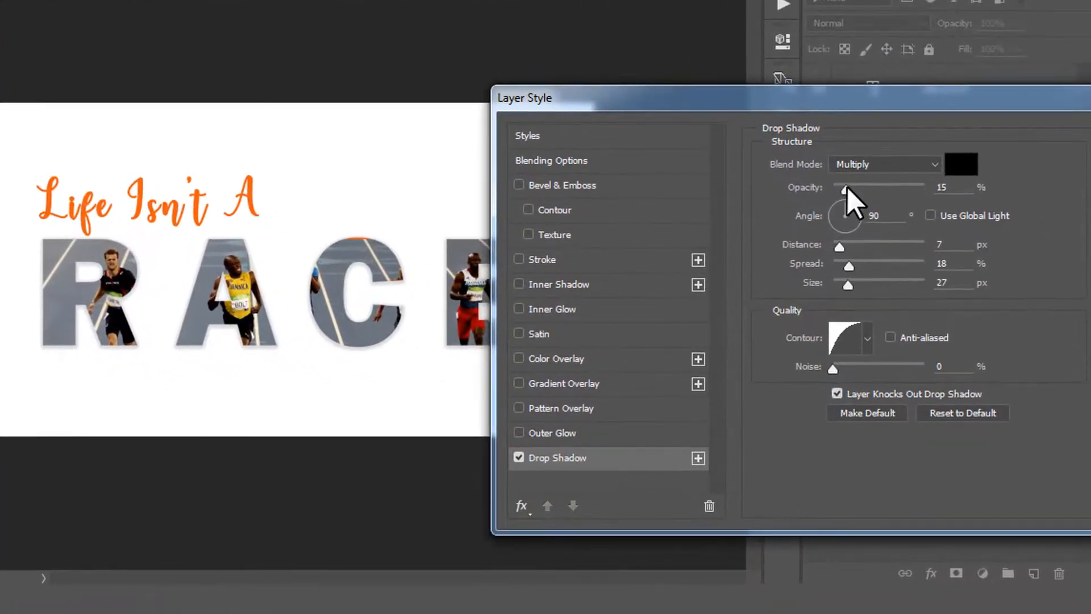
# Set the RACE drop shadow's opacity to 21%, distance to 20 px, size to 49 px and spread to 6%
pyautogui.moveTo(848, 186); pyautogui.dragTo(852, 189)
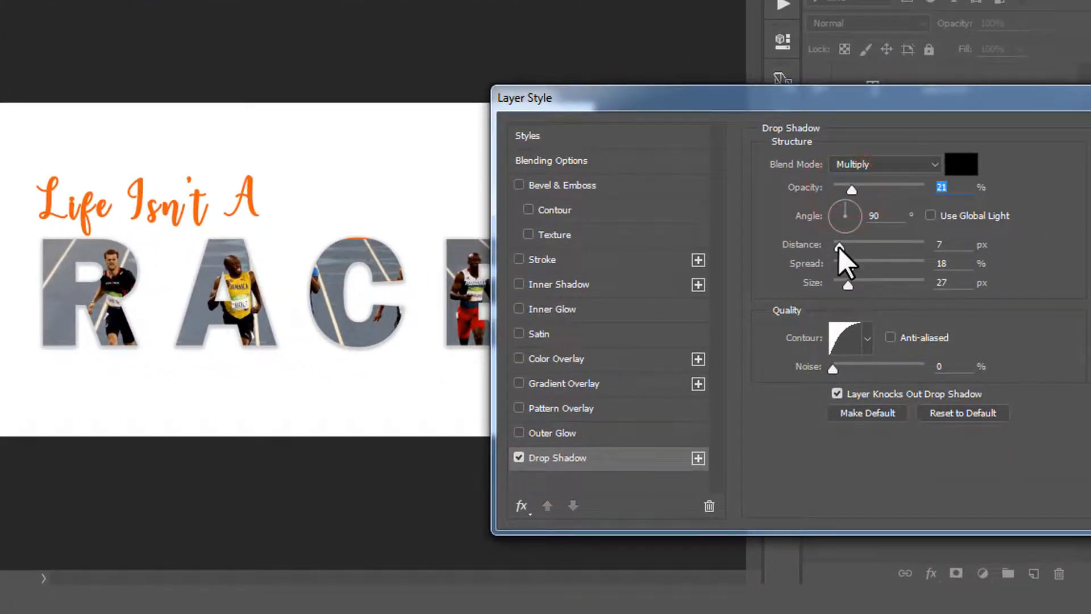
pyautogui.moveTo(839, 247); pyautogui.dragTo(851, 247)
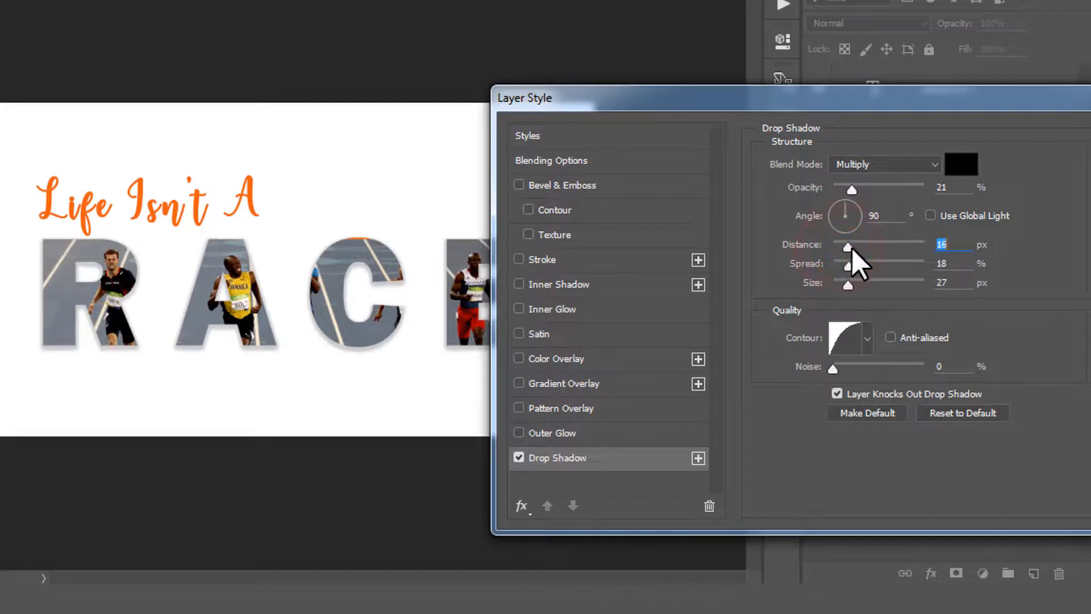
pyautogui.moveTo(850, 287); pyautogui.dragTo(857, 287)
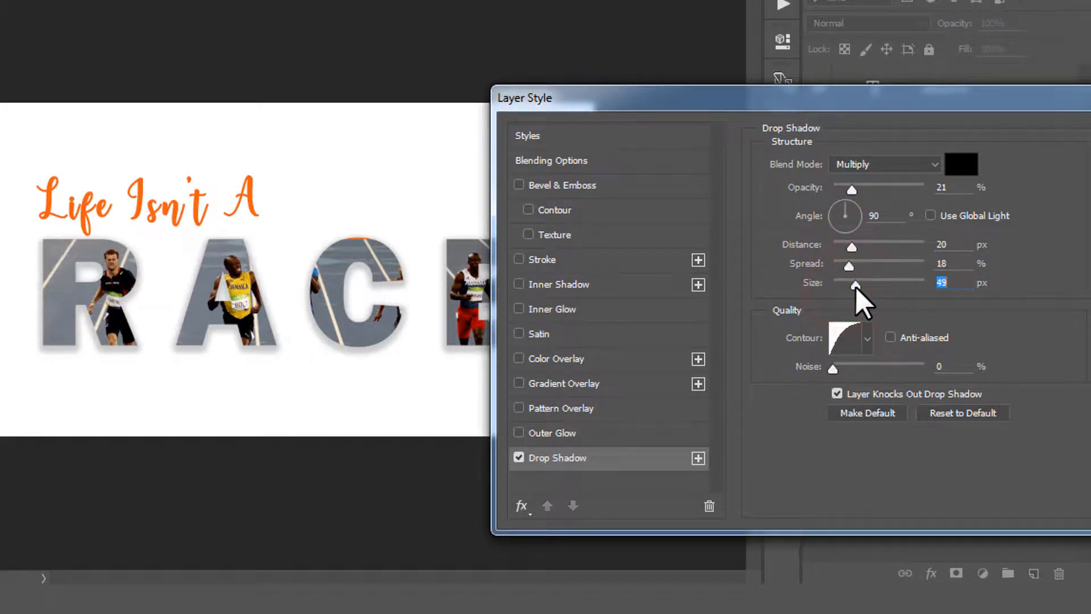
pyautogui.moveTo(849, 265)
pyautogui.mouseDown()
pyautogui.moveTo(884, 265)
pyautogui.moveTo(840, 265)
pyautogui.mouseUp()
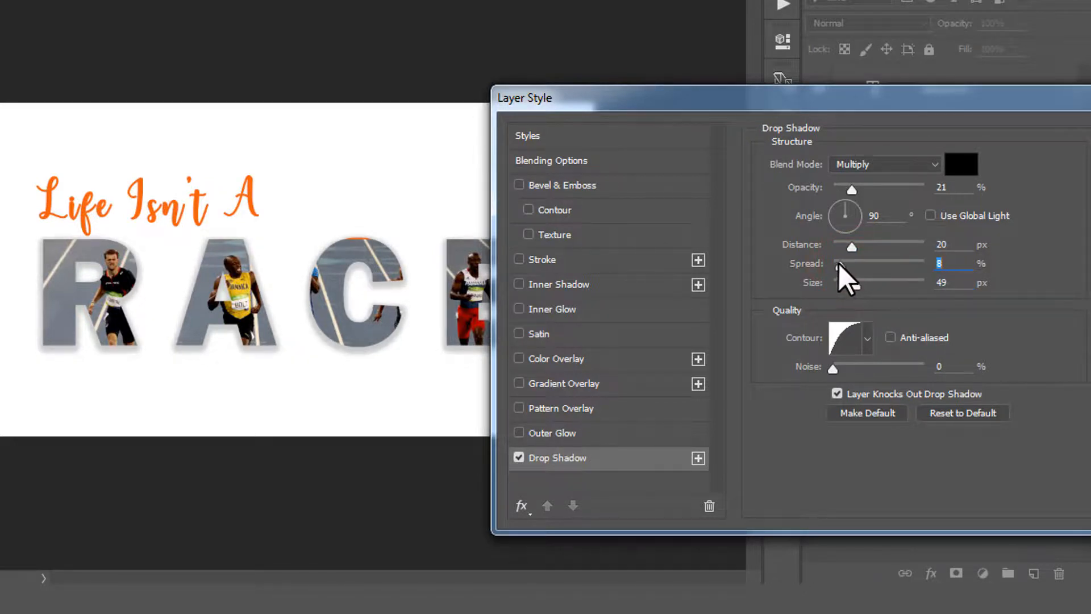
# Set the drop shadow's angle to 128°, distance to 13 px and size to 59 px, and apply the layer style
pyautogui.moveTo(834, 208); pyautogui.dragTo(834, 205)
pyautogui.click(835, 206)
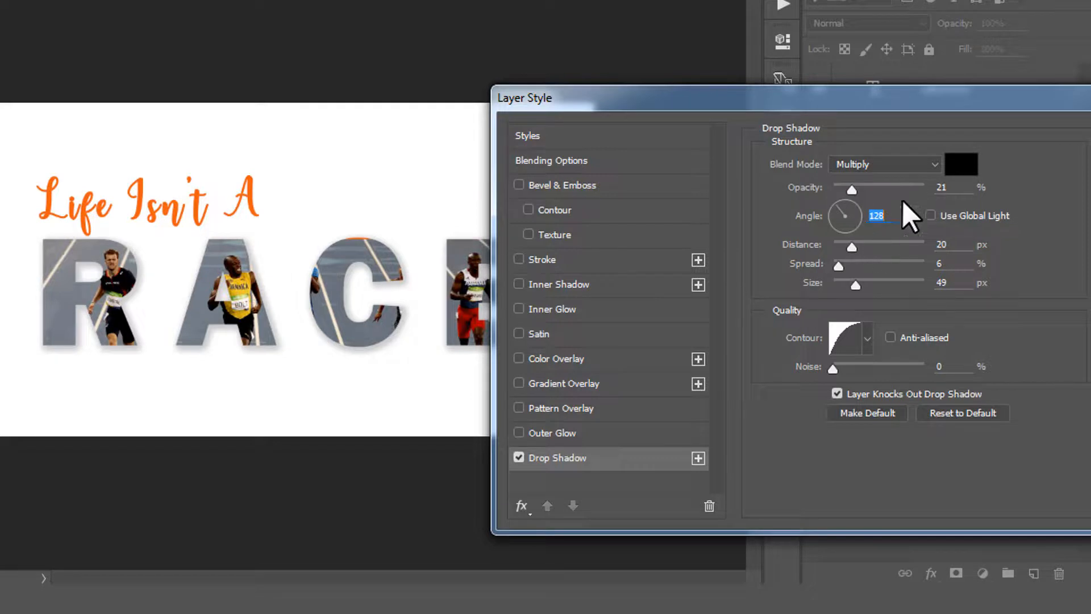
pyautogui.moveTo(850, 245); pyautogui.dragTo(856, 287)
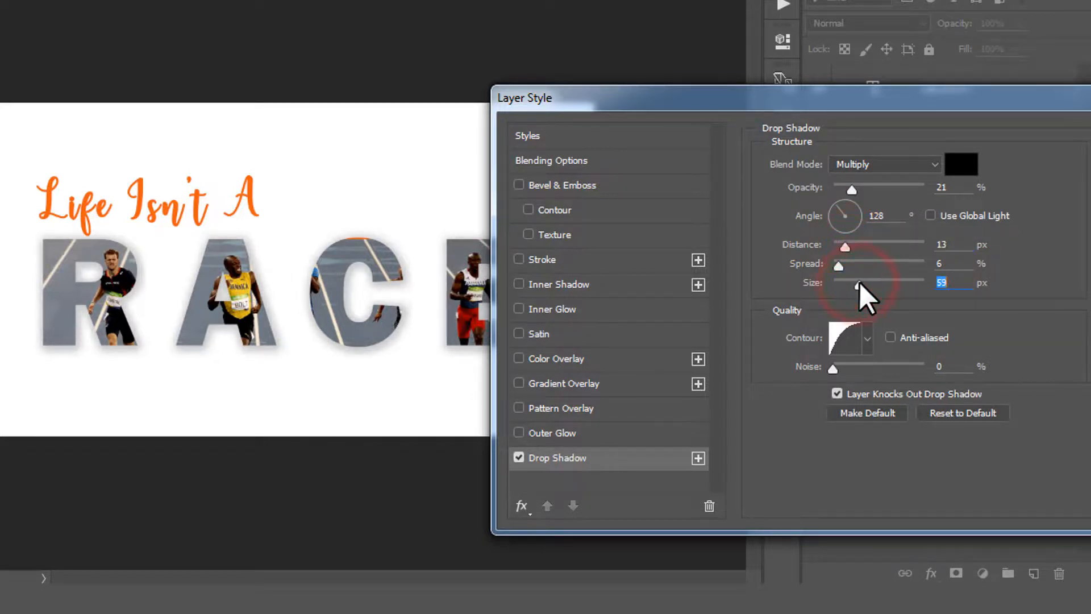
pyautogui.moveTo(803, 93); pyautogui.dragTo(715, 88)
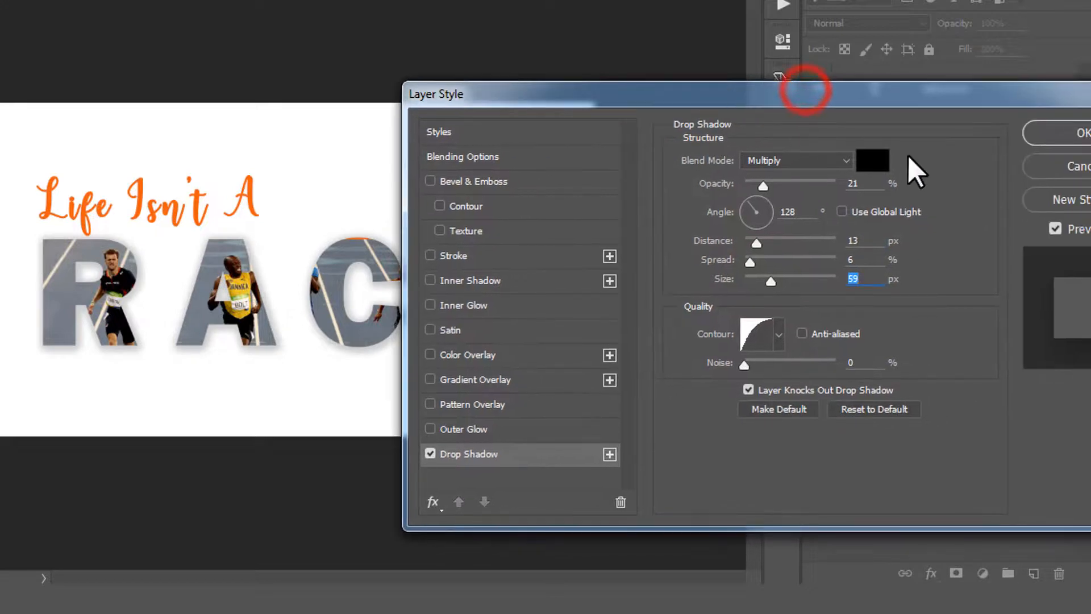
pyautogui.click(1033, 134)
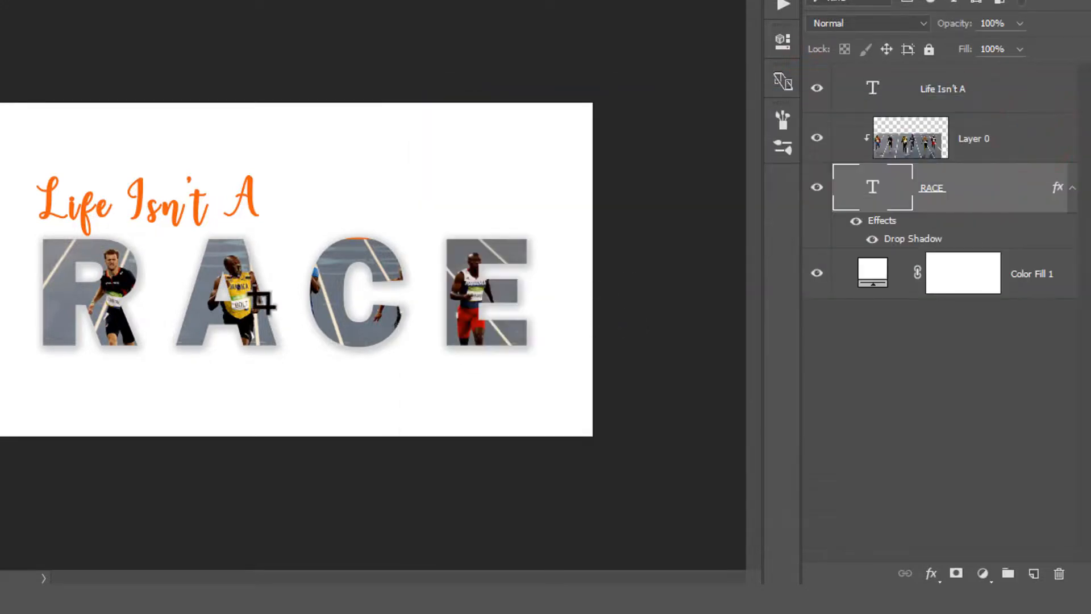